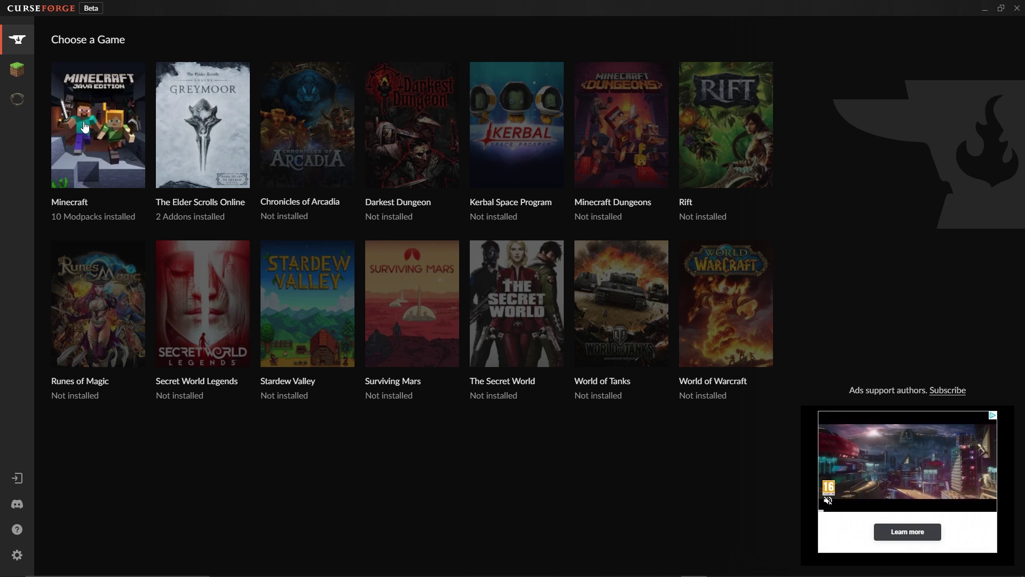
Start adding a game manually from settings, cancel it, then open Minecraft's My Modpacks page.
click(17, 555)
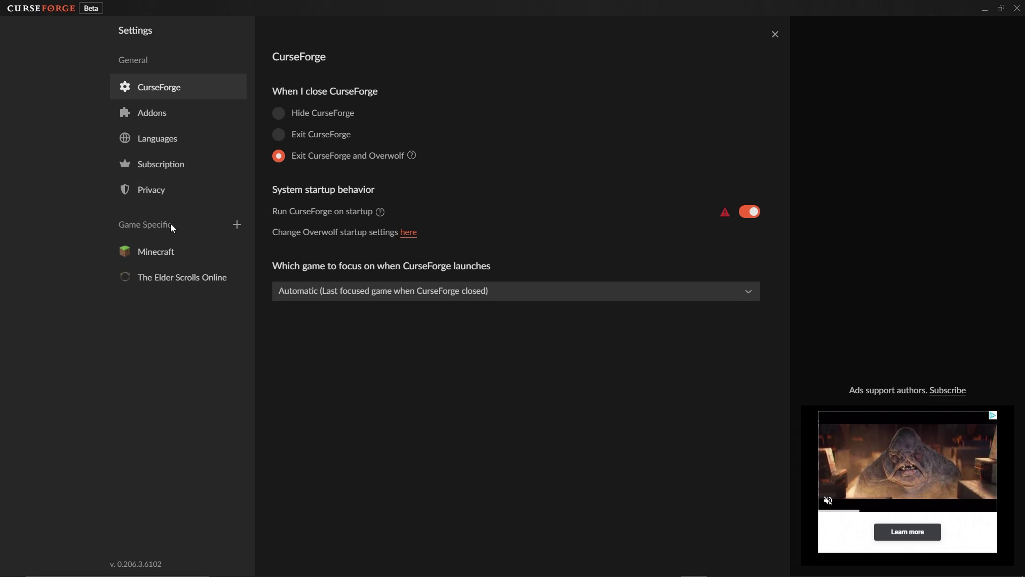
click(237, 229)
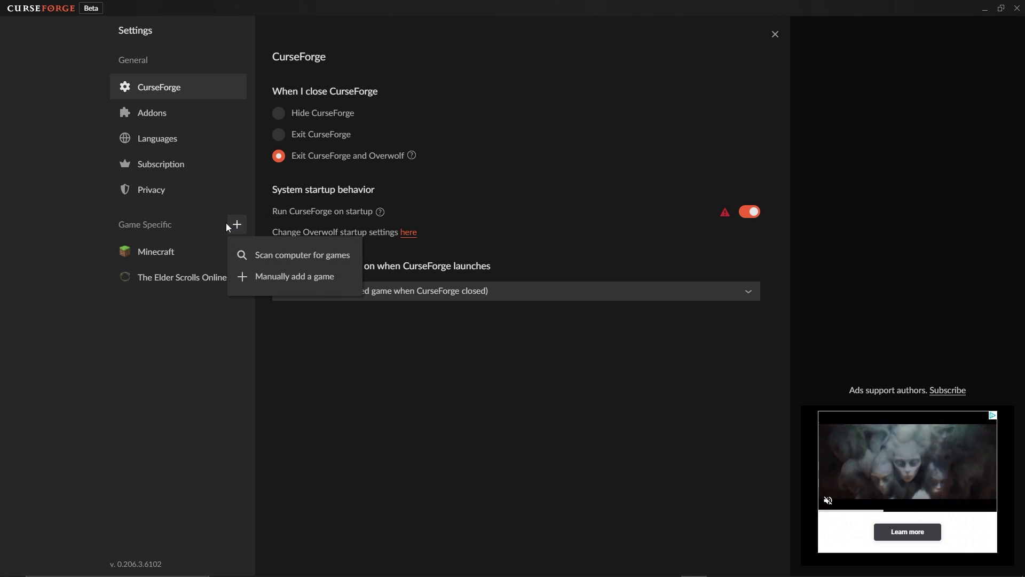
click(260, 275)
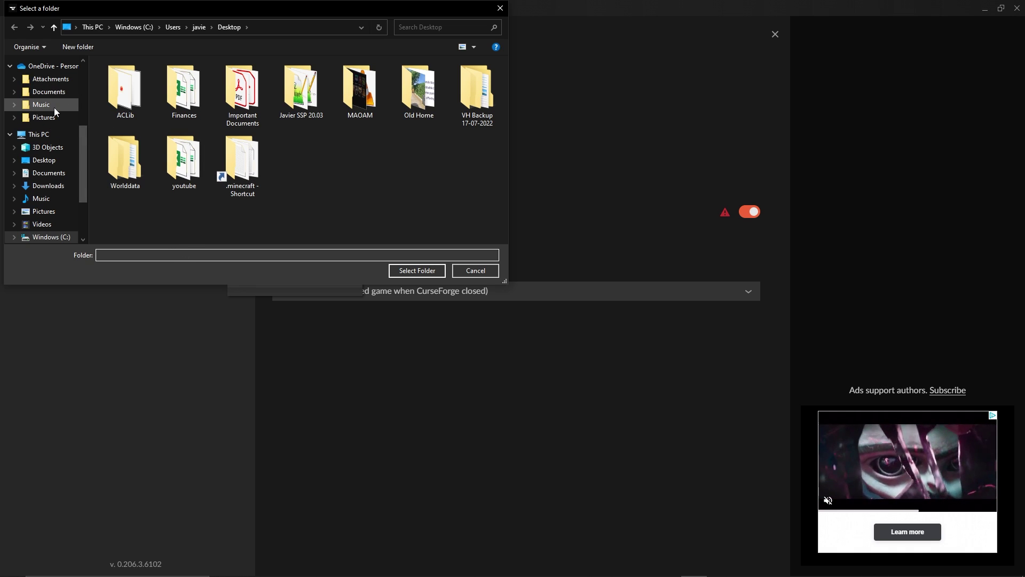
click(475, 270)
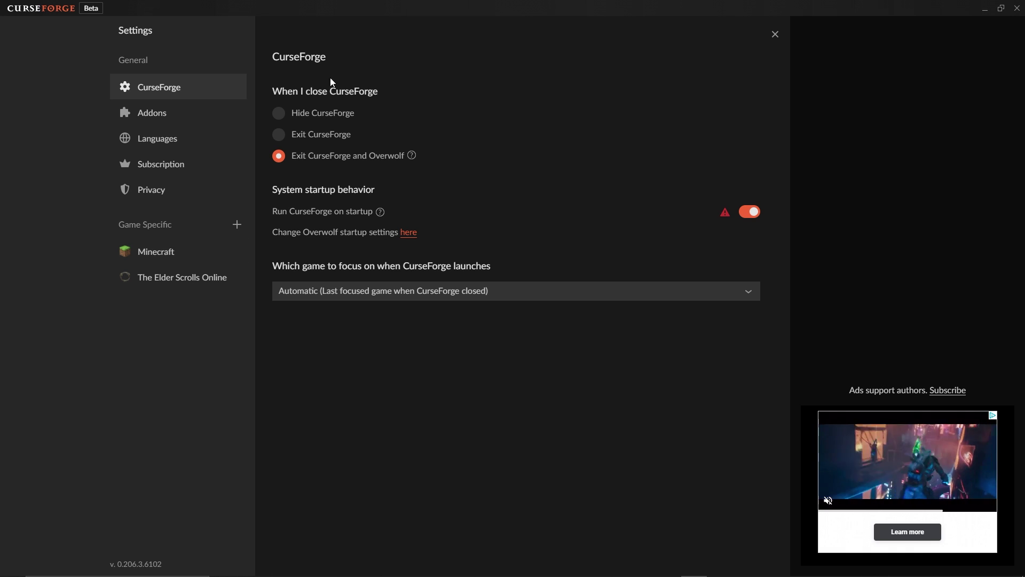
click(775, 34)
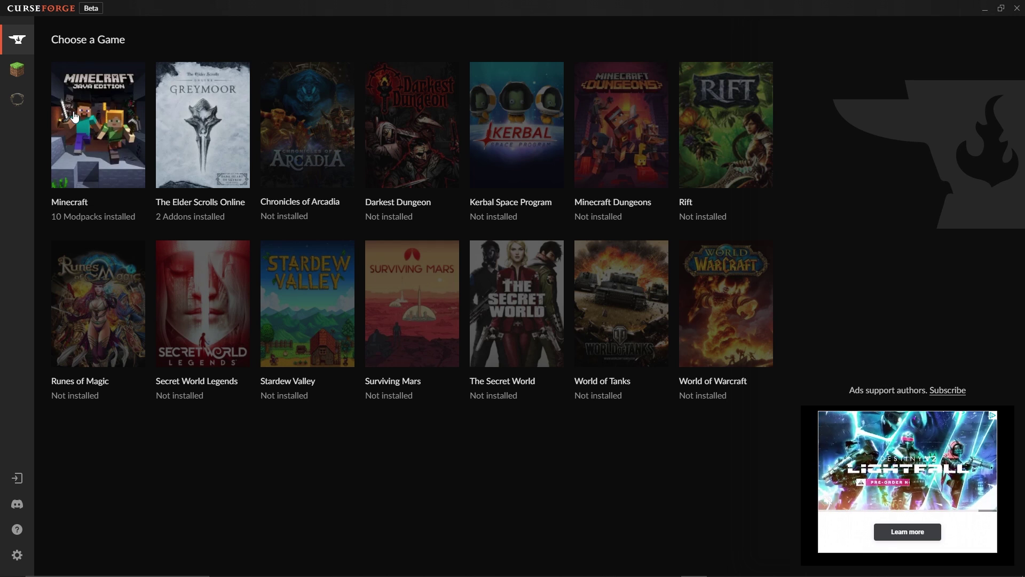
click(93, 109)
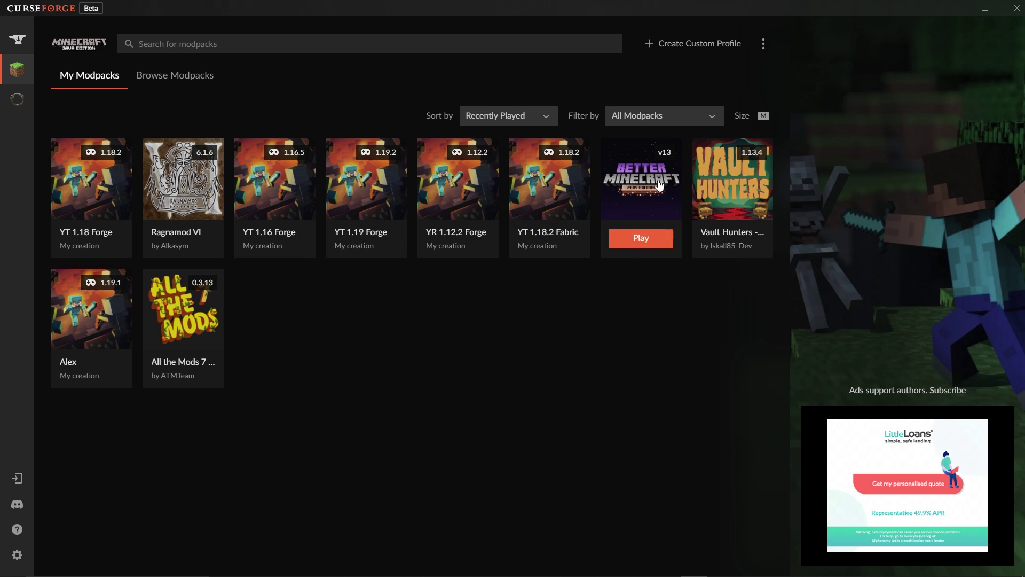
Browse available modpacks and search for 'better mc'.
click(183, 81)
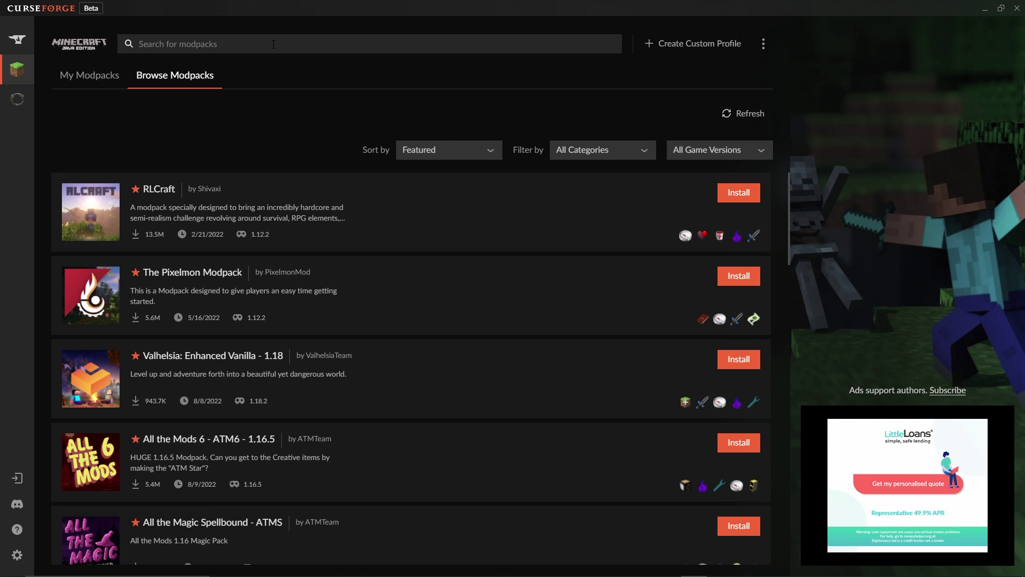
click(253, 44)
text(better mc)
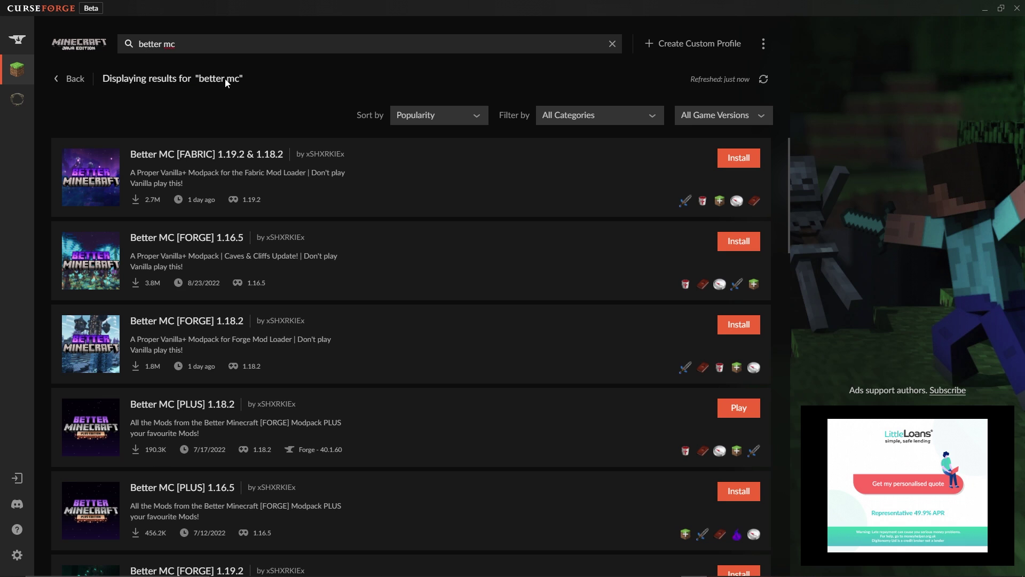
scroll(294, 273, down, 7)
scroll(367, 373, up, 7)
Narrow the search results to the Magic category and game version 1.16.5.
click(414, 116)
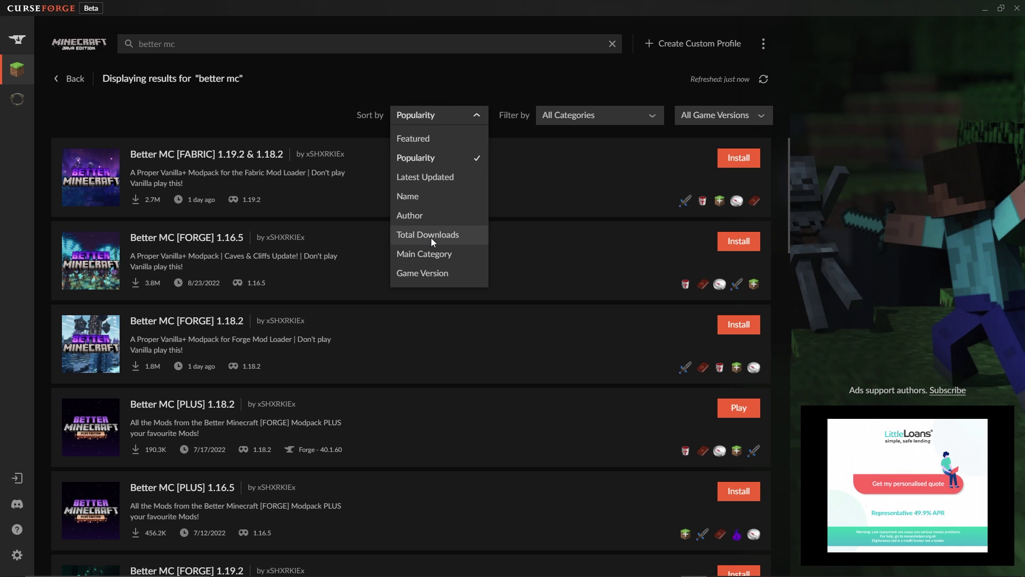
click(575, 119)
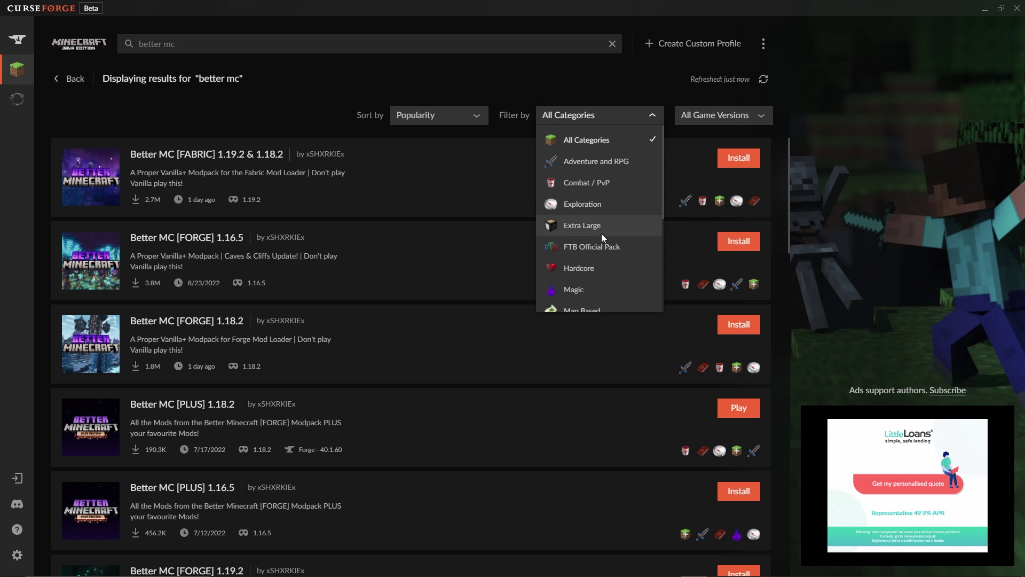
scroll(595, 243, down, 1)
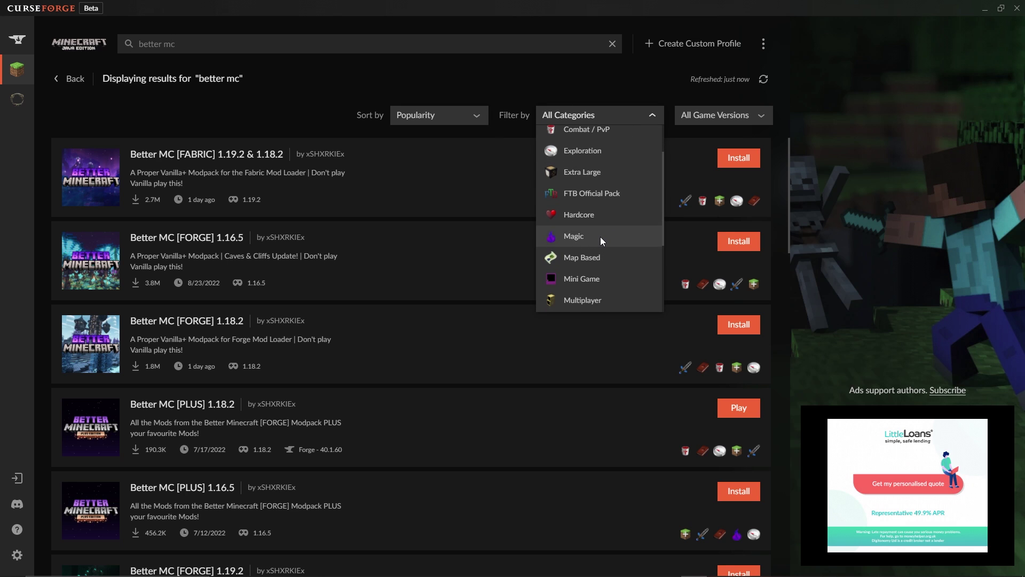
click(601, 238)
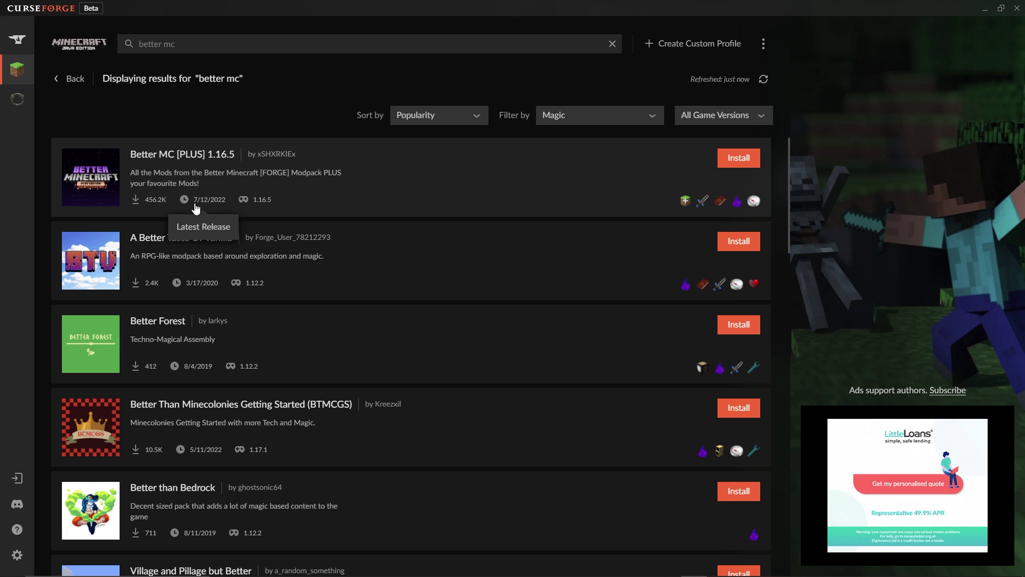
click(703, 118)
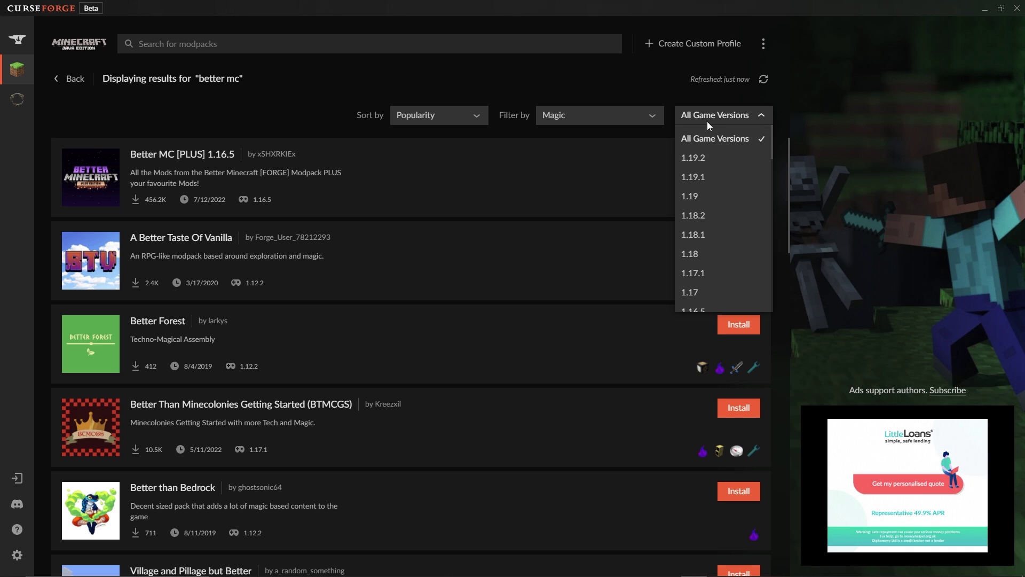
scroll(707, 217, down, 5)
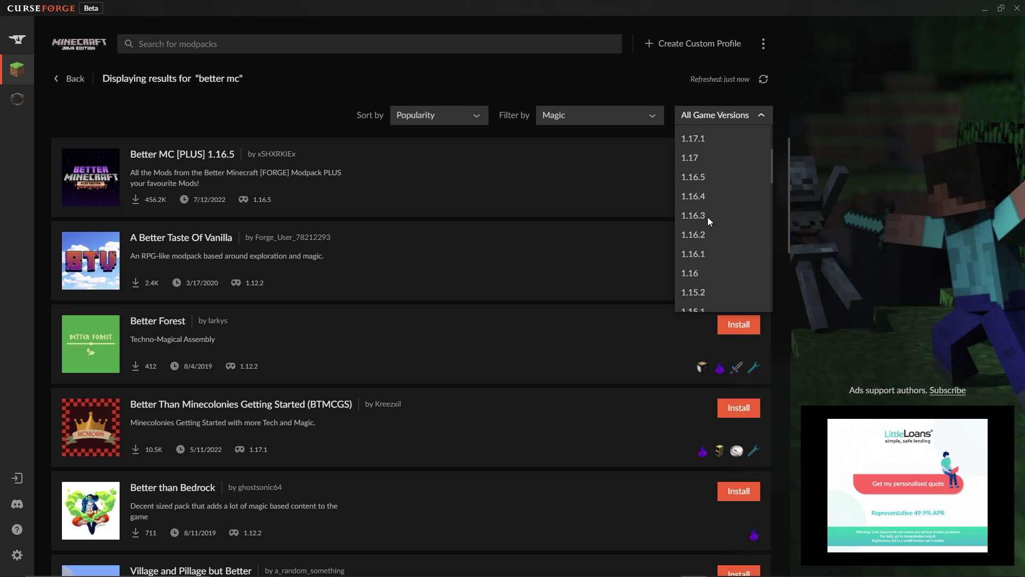
scroll(707, 217, up, 5)
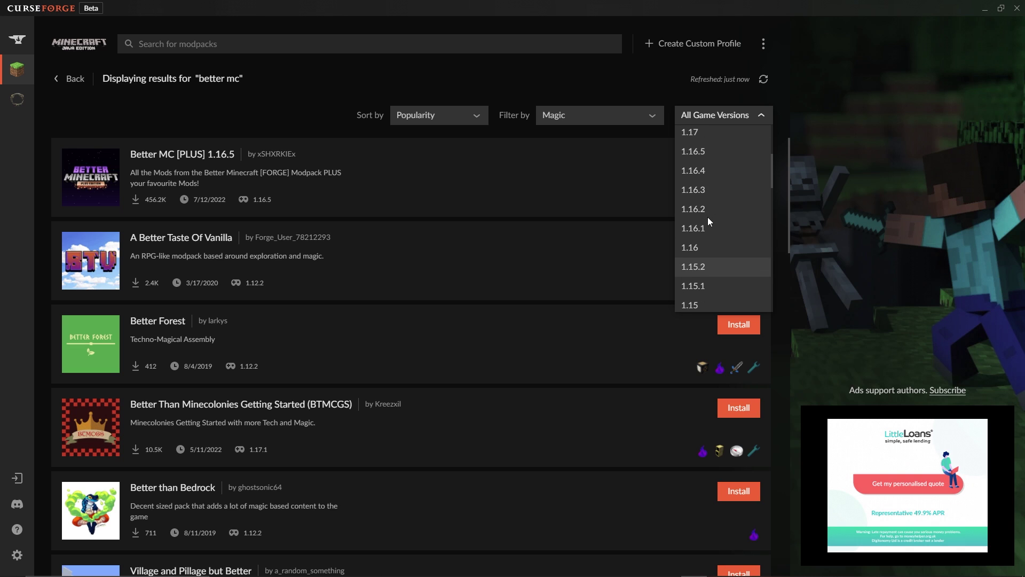
click(718, 152)
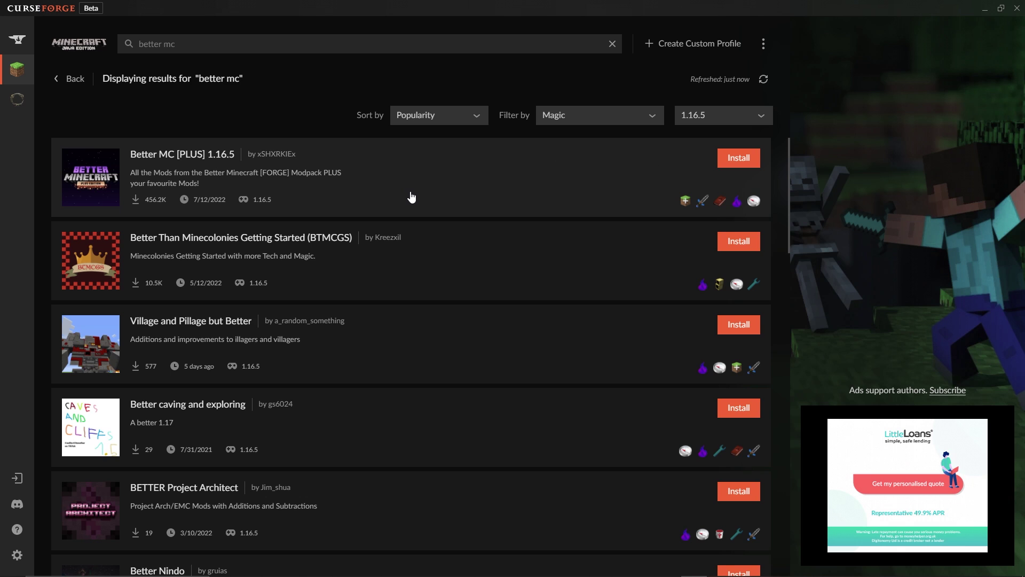
Leave the search results and return to the featured modpacks list.
click(68, 79)
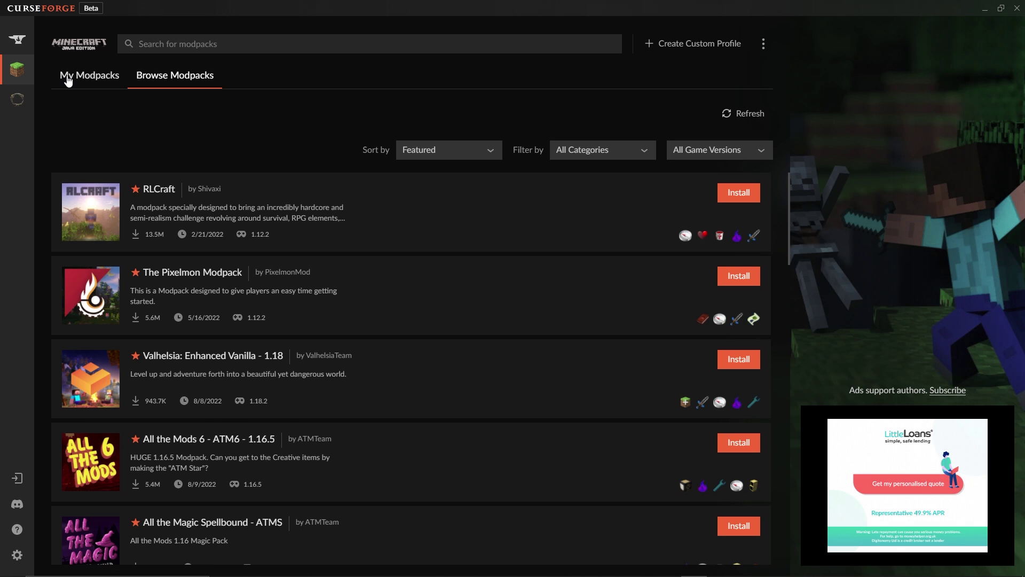
scroll(320, 239, down, 5)
scroll(326, 289, up, 5)
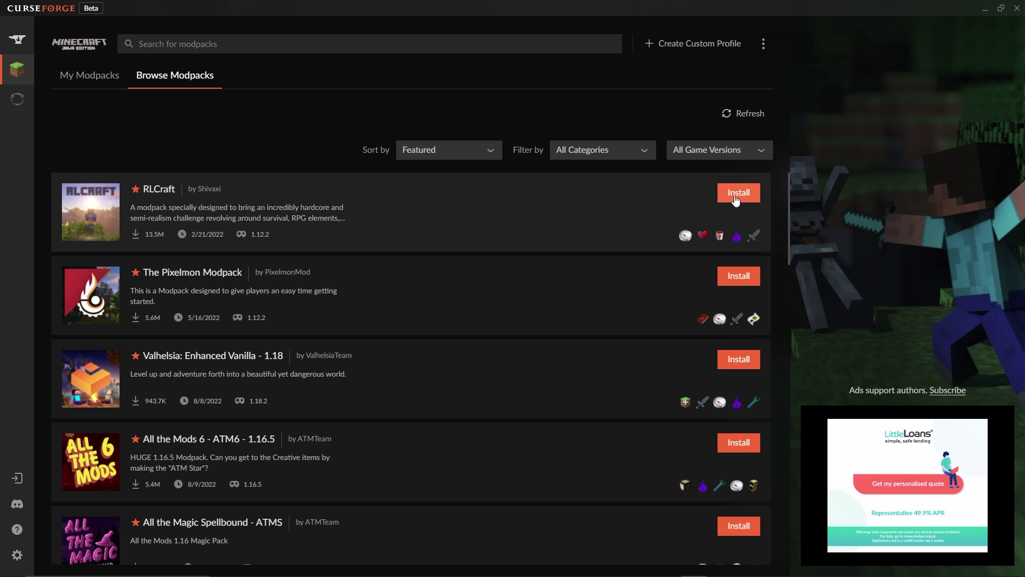
Open the Ragnamod VI profile from My Modpacks and list its 297 installed mods.
click(84, 77)
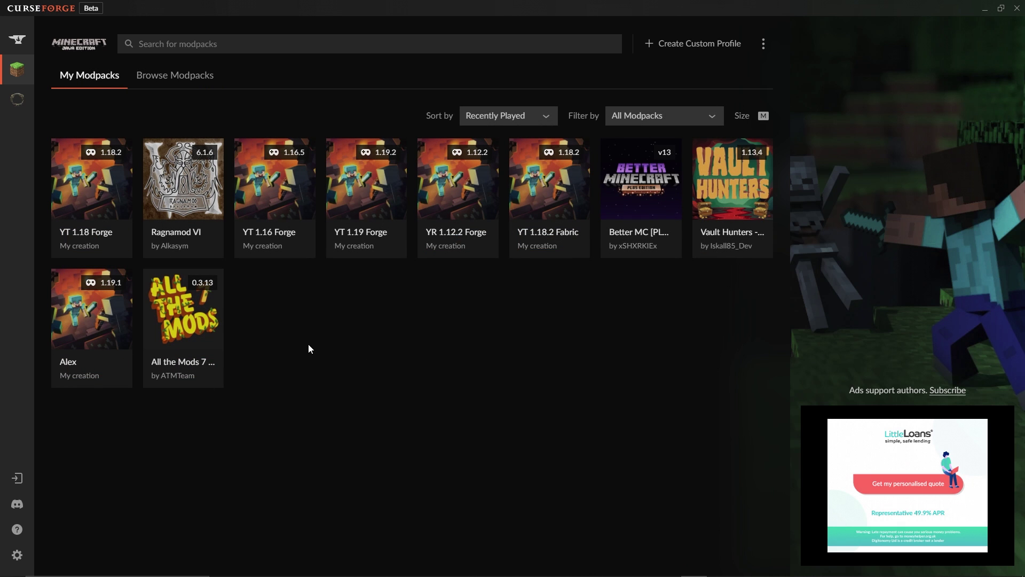
mouse_move(182, 182)
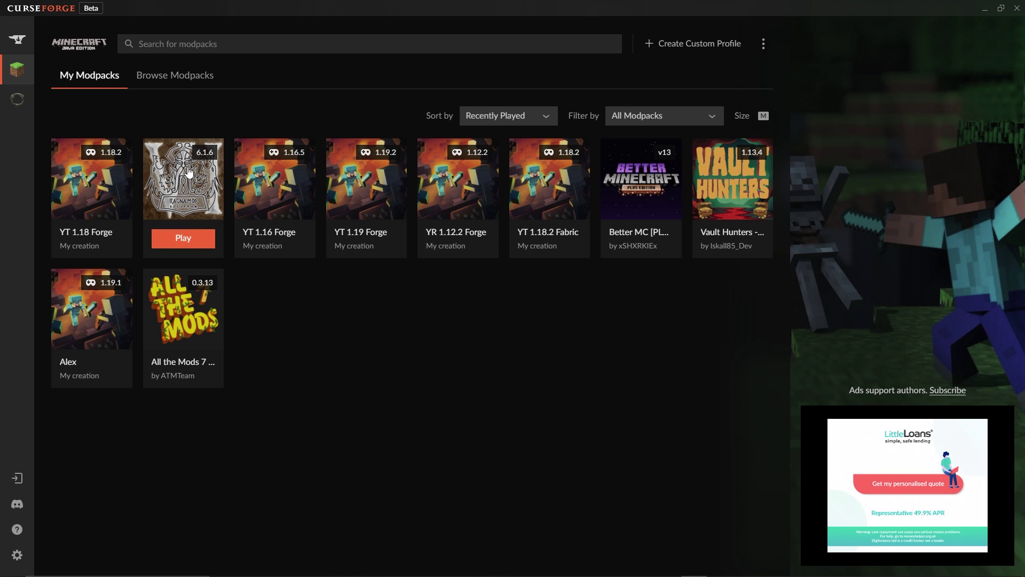
click(189, 172)
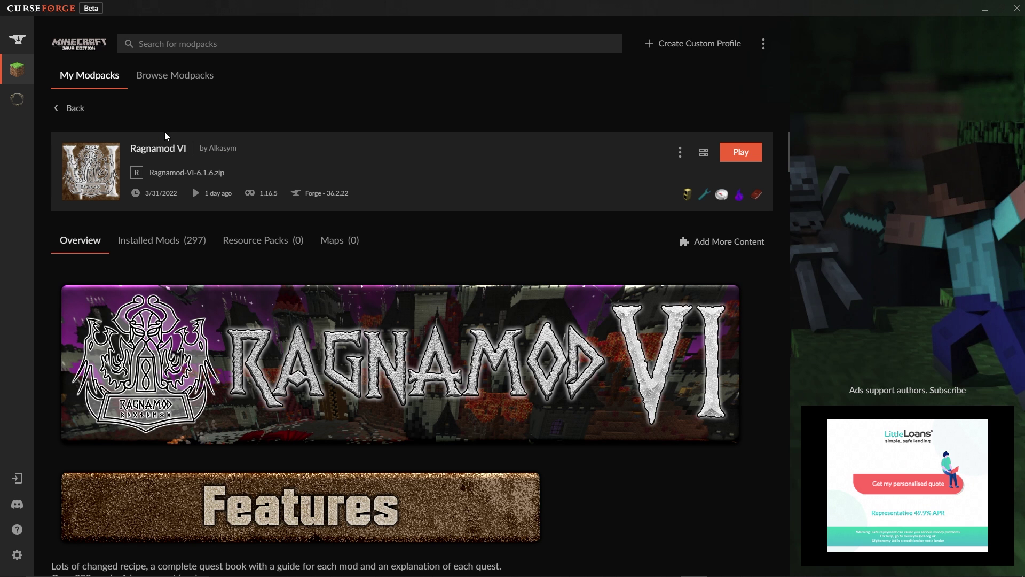
scroll(309, 418, down, 10)
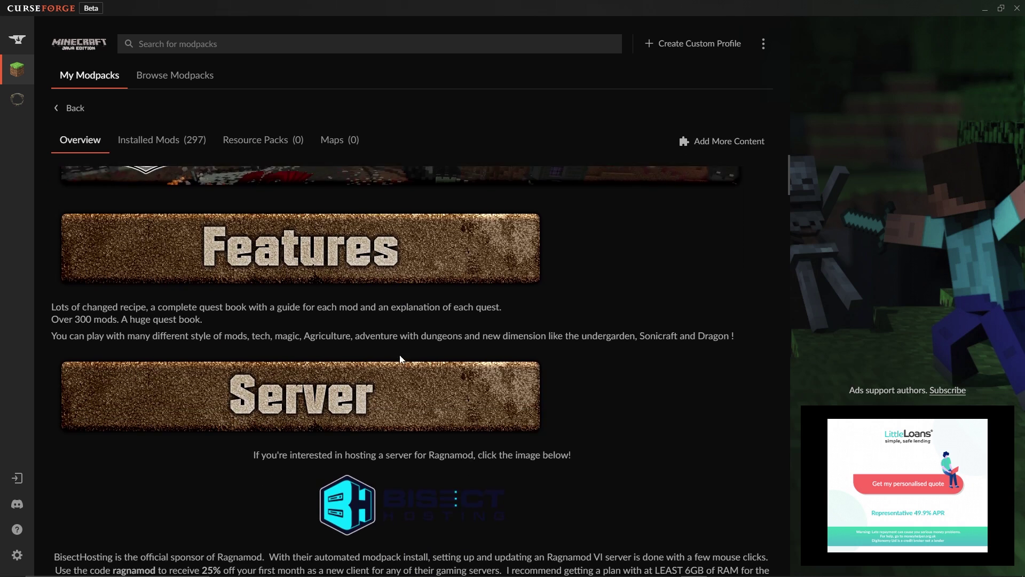
scroll(404, 358, up, 10)
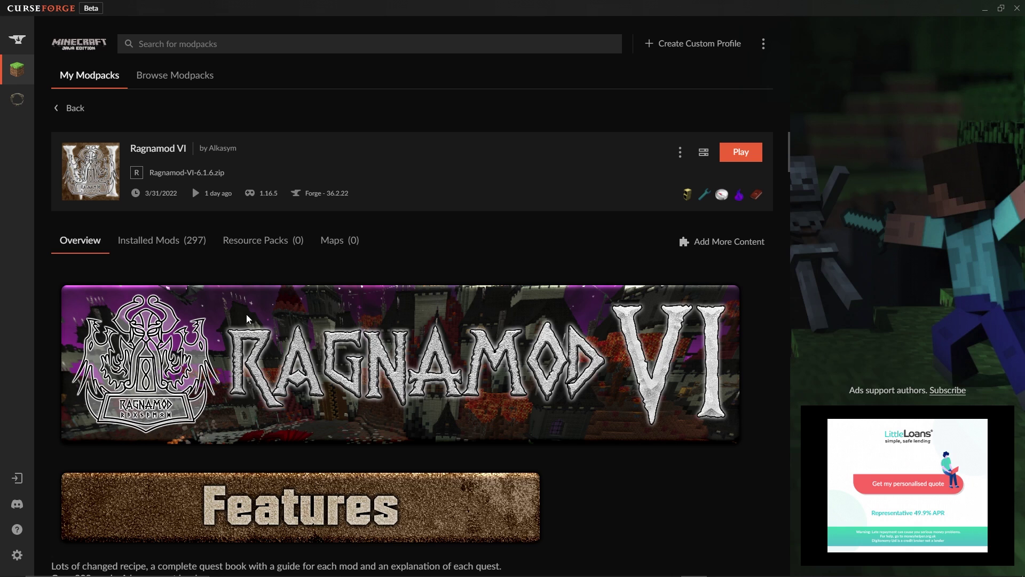
click(135, 245)
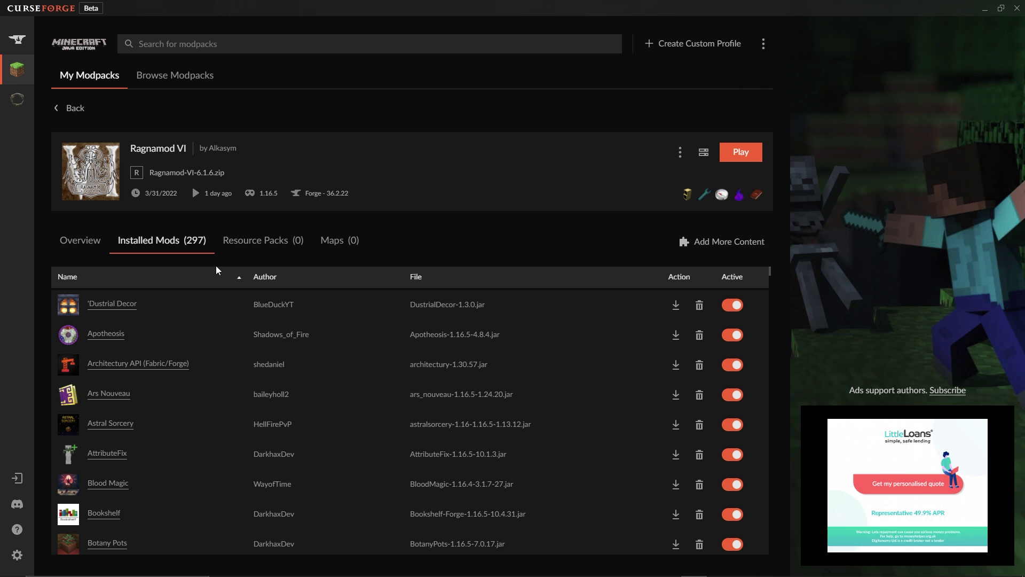
Turn off content management in Ragnamod VI's Profile Options and save.
scroll(214, 332, down, 2)
scroll(212, 326, down, 10)
scroll(228, 380, up, 15)
click(680, 153)
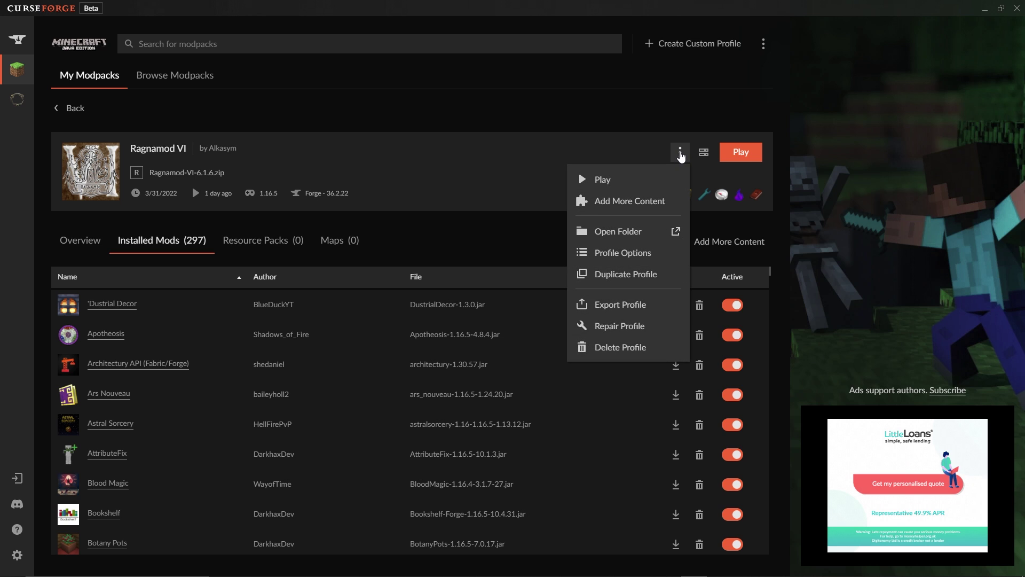
click(619, 254)
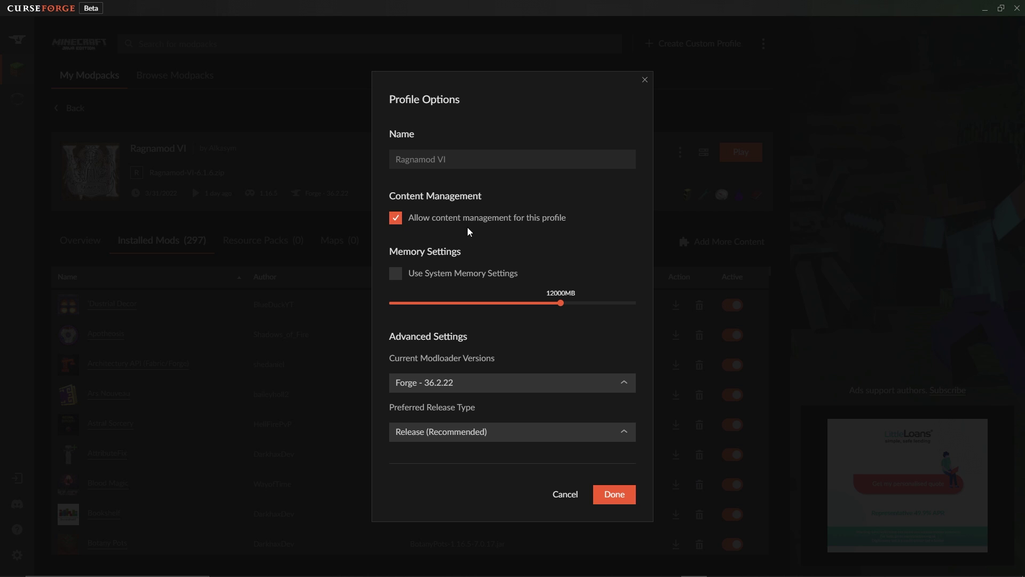
click(396, 218)
click(610, 496)
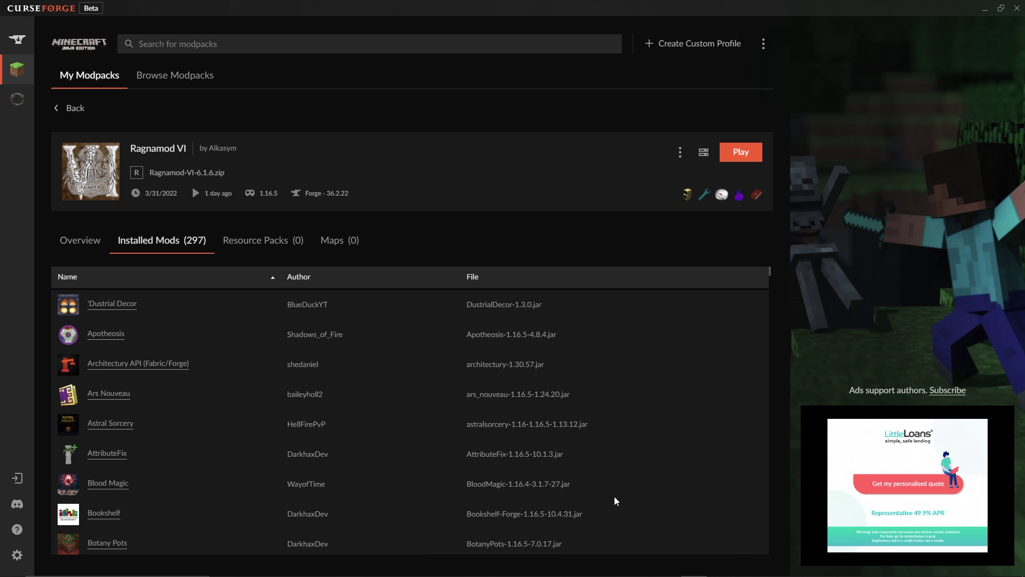
Tick 'Allow content management for this profile' in Profile Options and save.
scroll(697, 409, down, 3)
scroll(696, 409, down, 4)
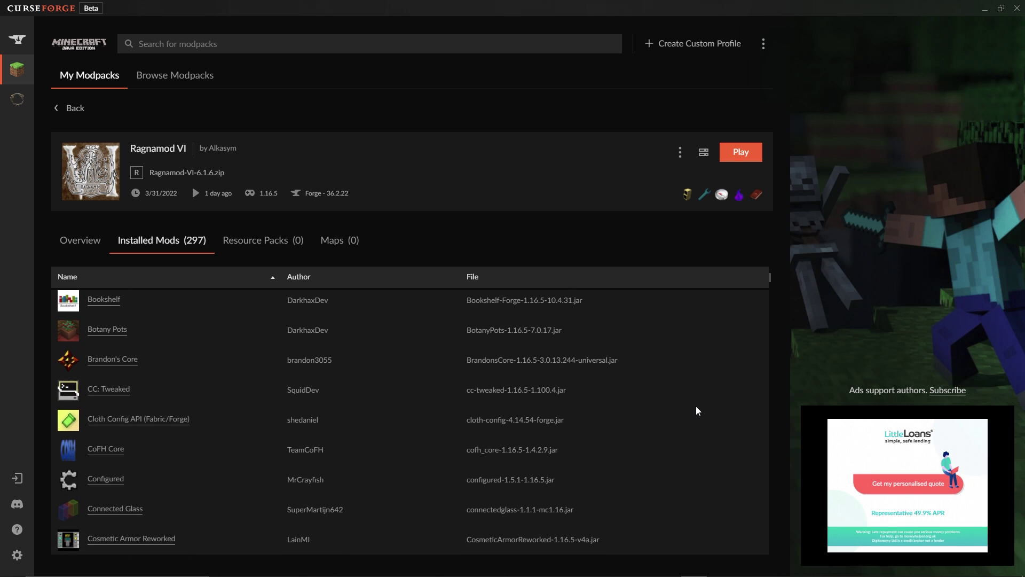
scroll(349, 368, up, 7)
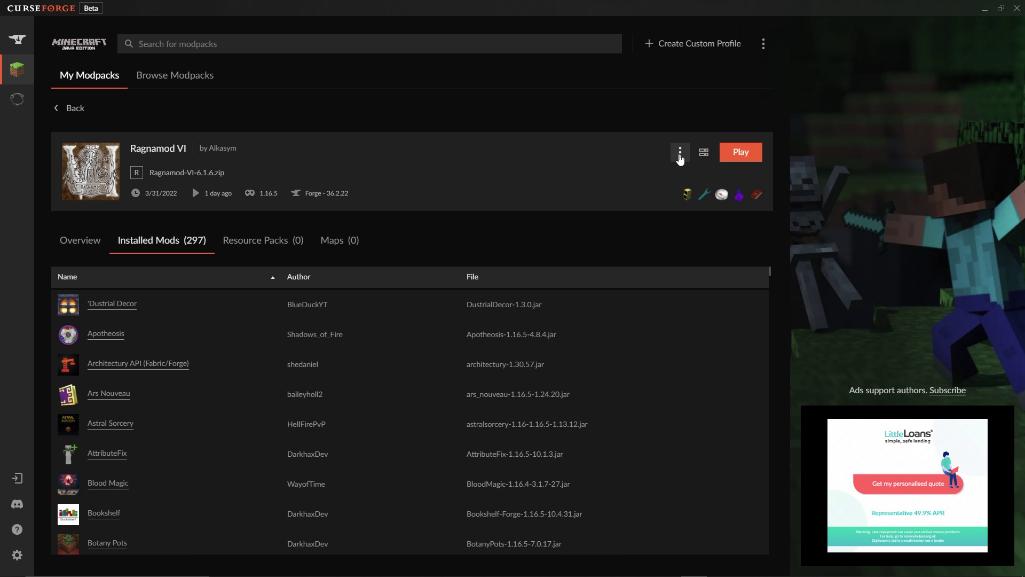
click(680, 153)
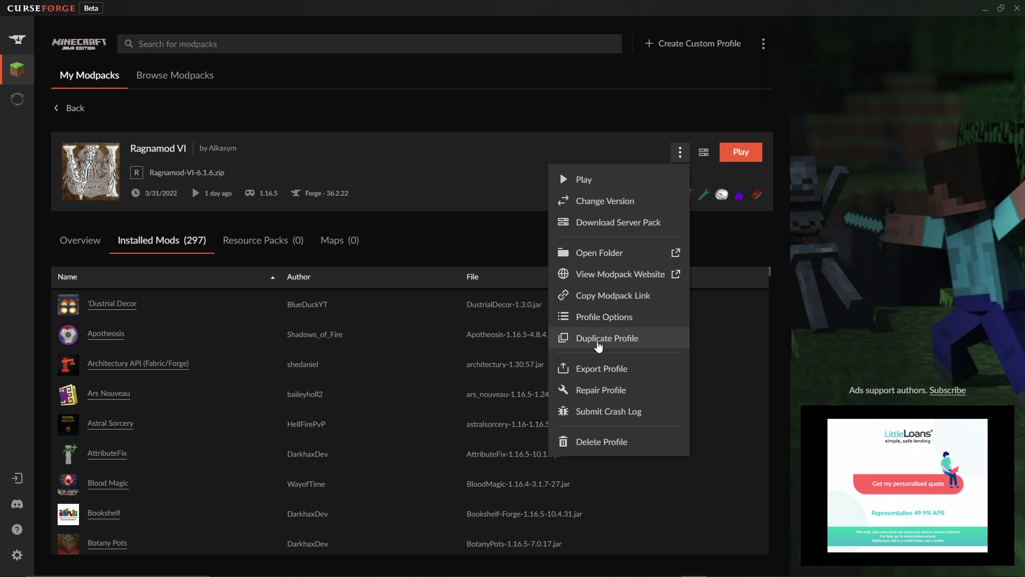
click(595, 324)
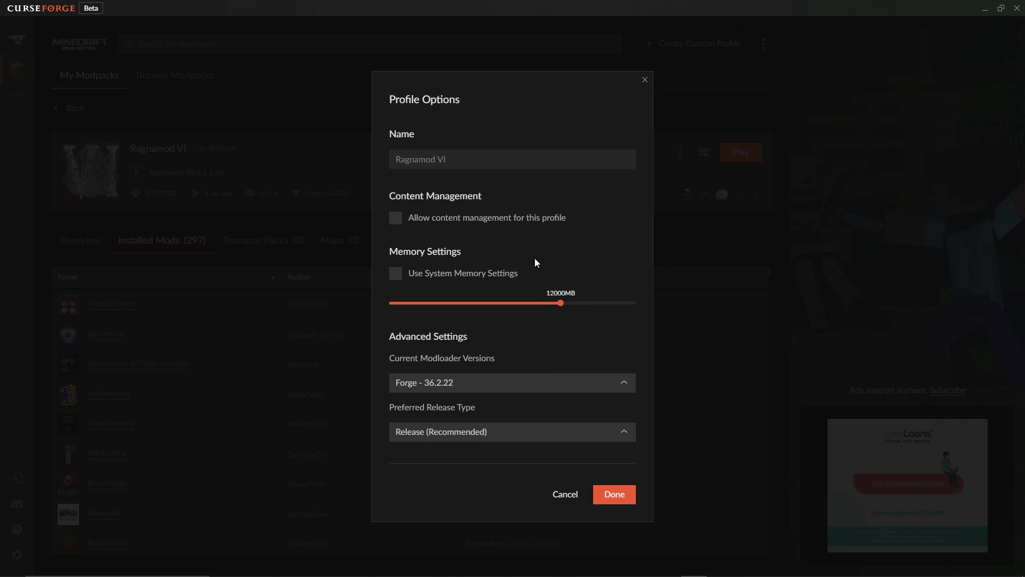
click(396, 220)
click(614, 494)
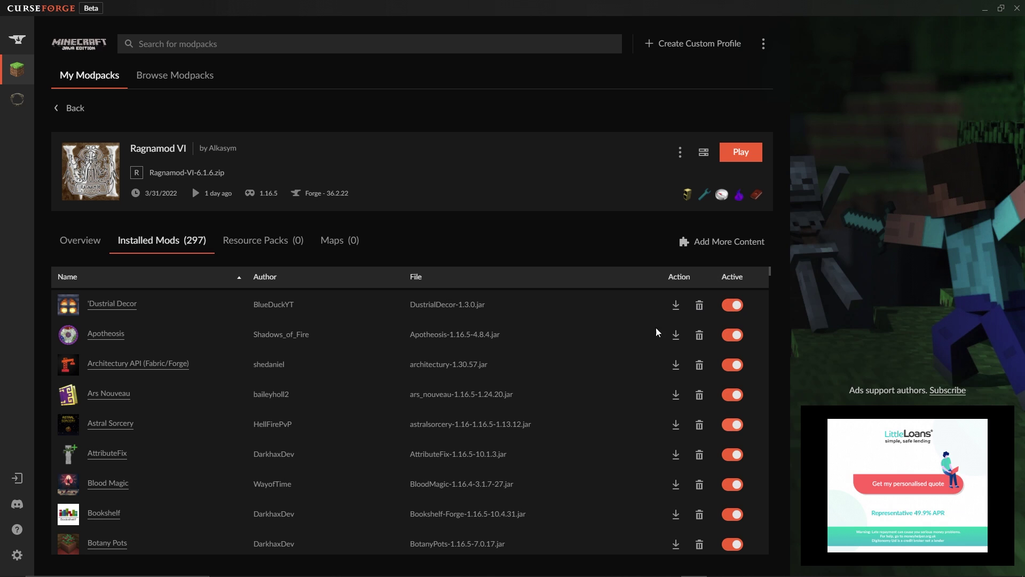
click(680, 152)
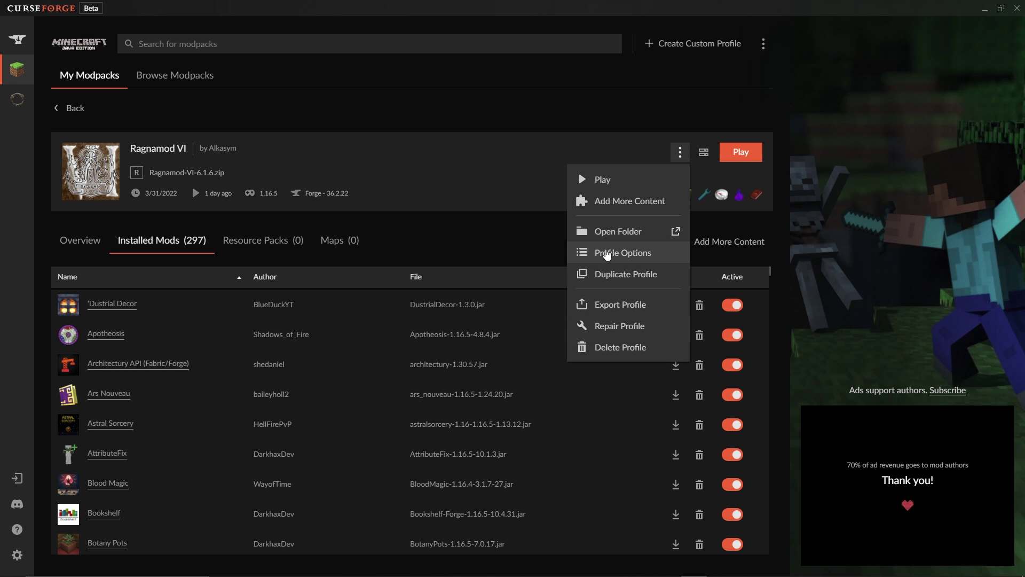
click(607, 253)
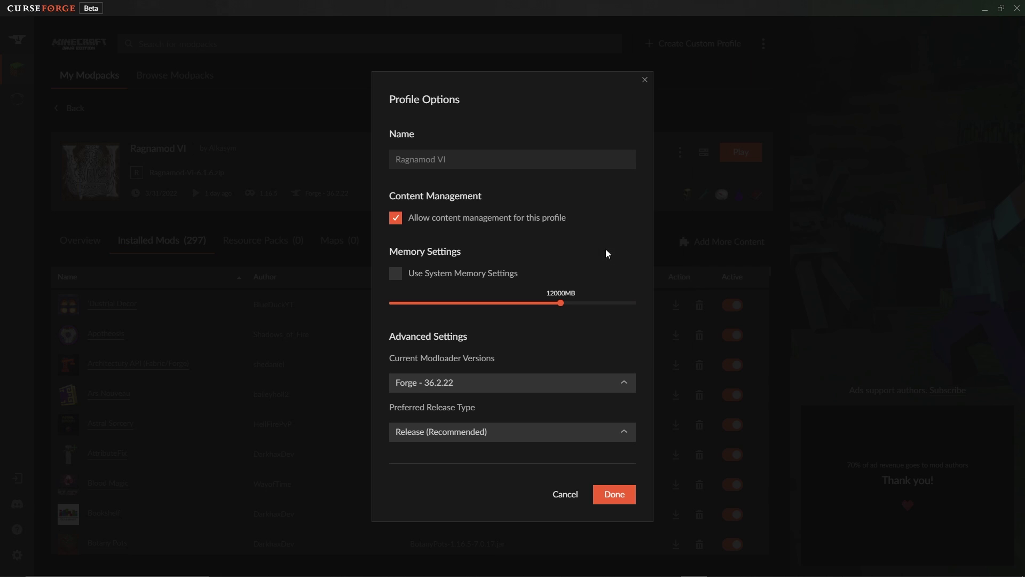
click(396, 276)
click(395, 287)
click(394, 276)
click(396, 288)
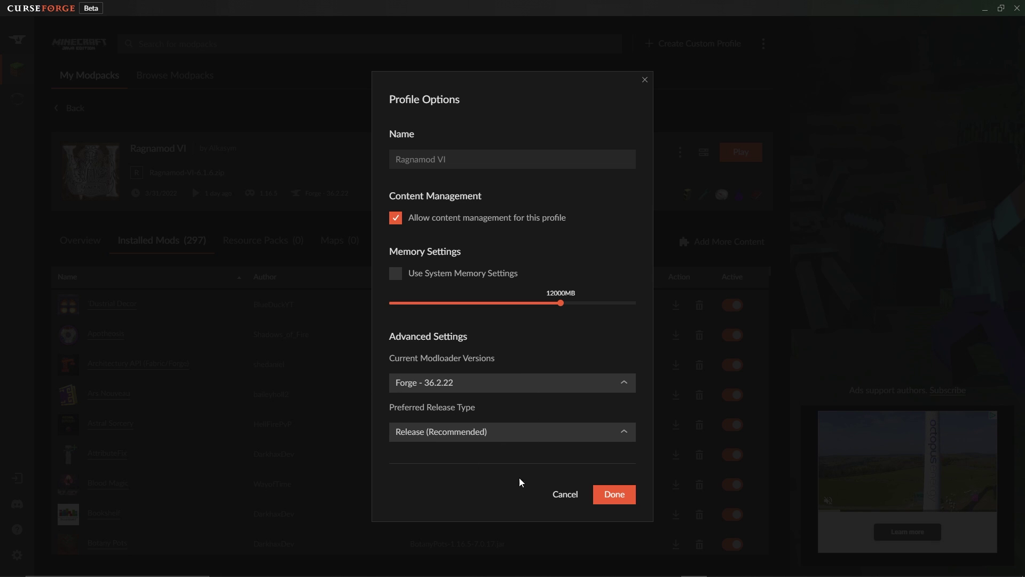
click(576, 496)
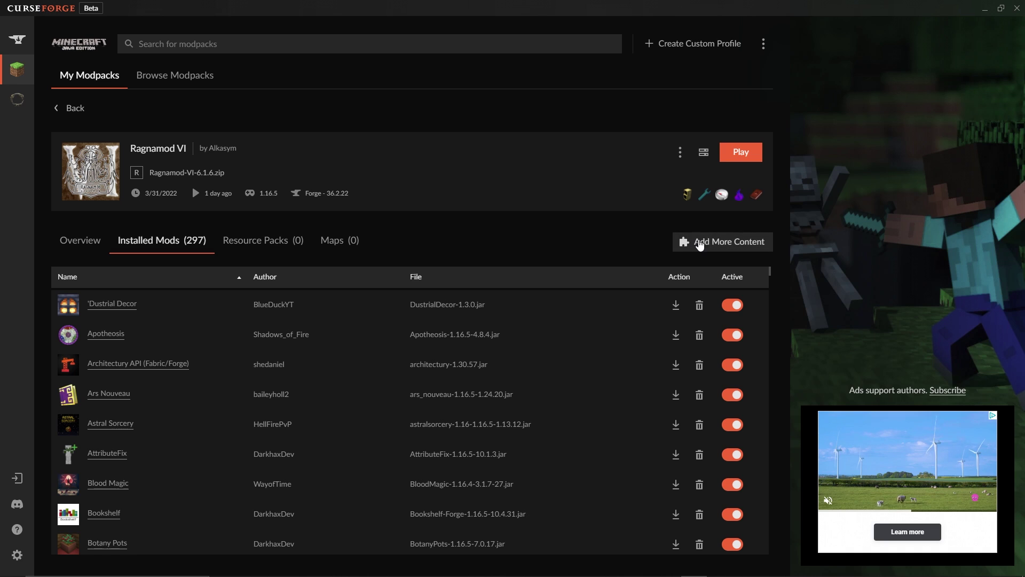
Browse Ragnamod VI's Add More Content mods, resource packs and maps.
click(701, 243)
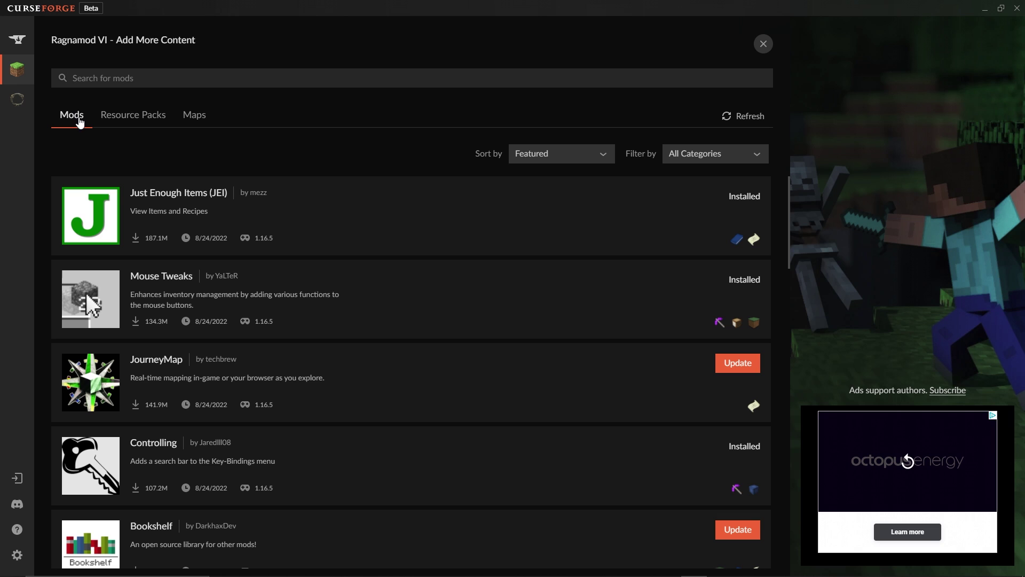
scroll(348, 276, down, 15)
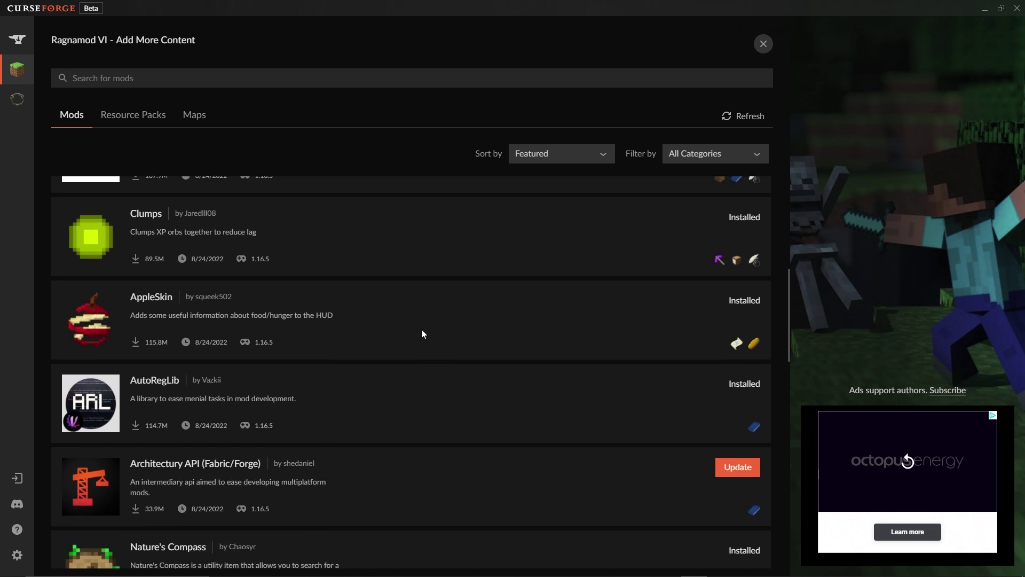
scroll(433, 330, up, 15)
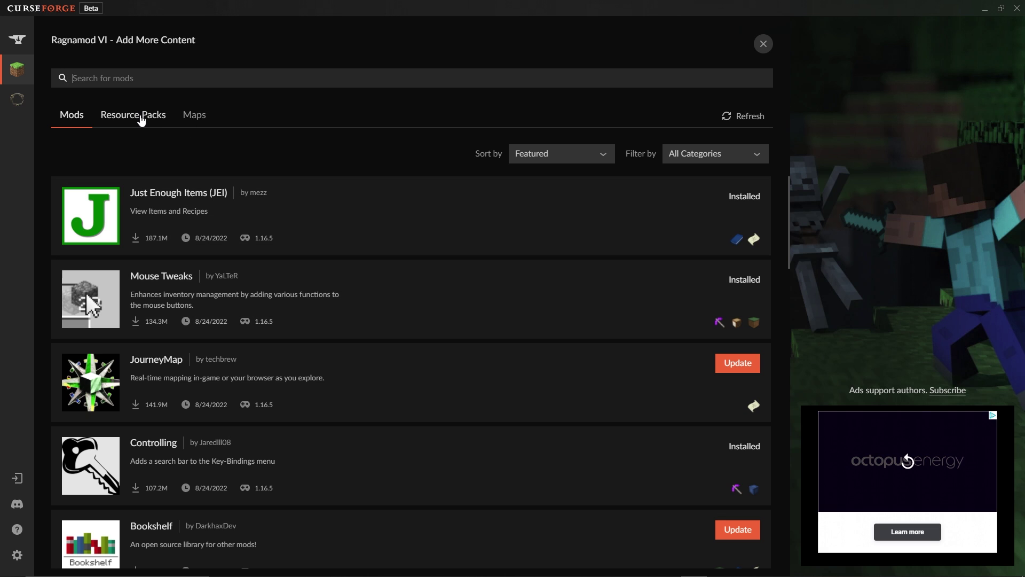
click(138, 117)
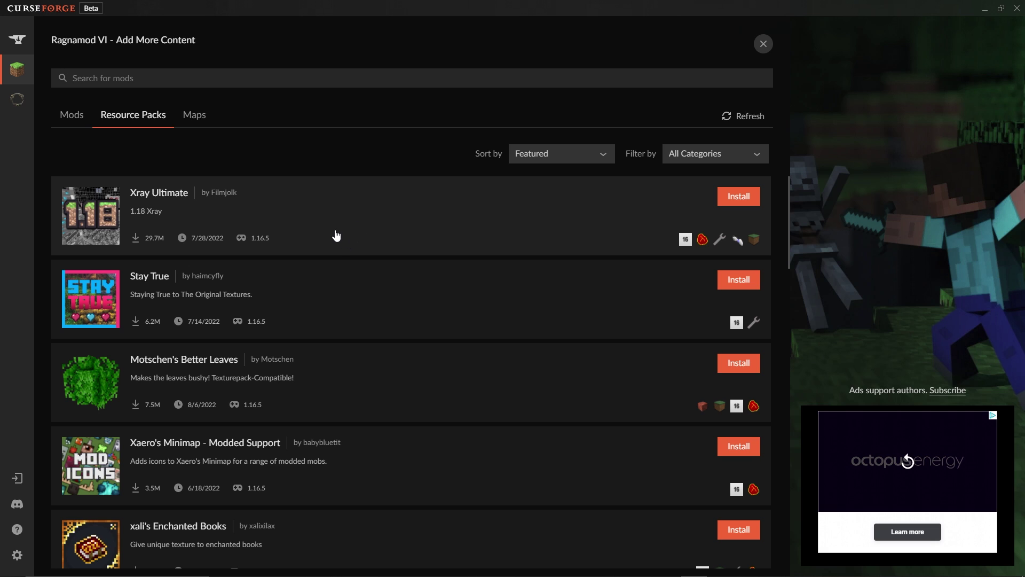
click(191, 125)
click(121, 126)
Check the resource pack category filter, then return to mods and the Minecraft modpacks list.
click(694, 155)
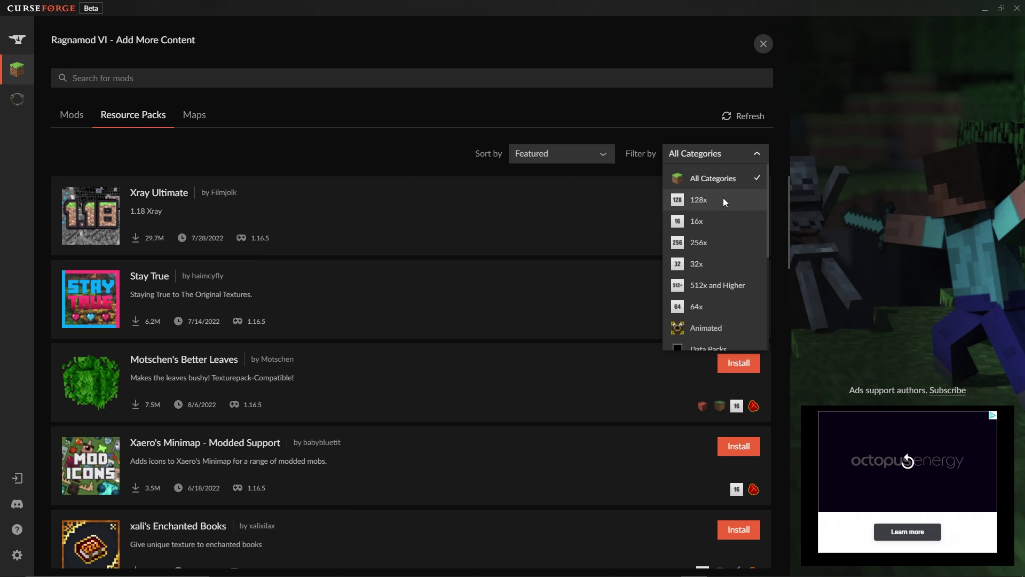
scroll(723, 200, down, 5)
scroll(723, 217, up, 5)
click(72, 115)
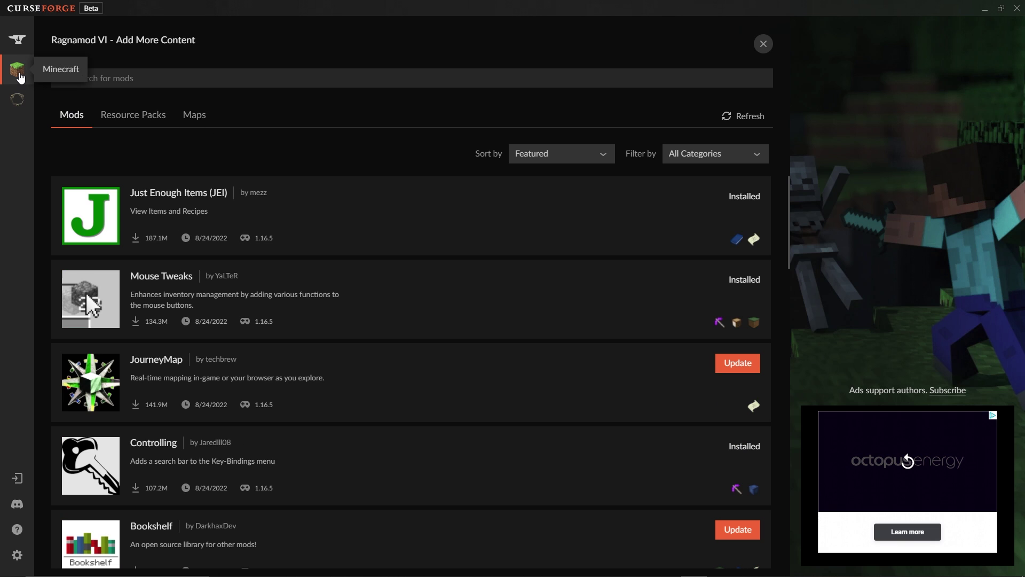
click(20, 77)
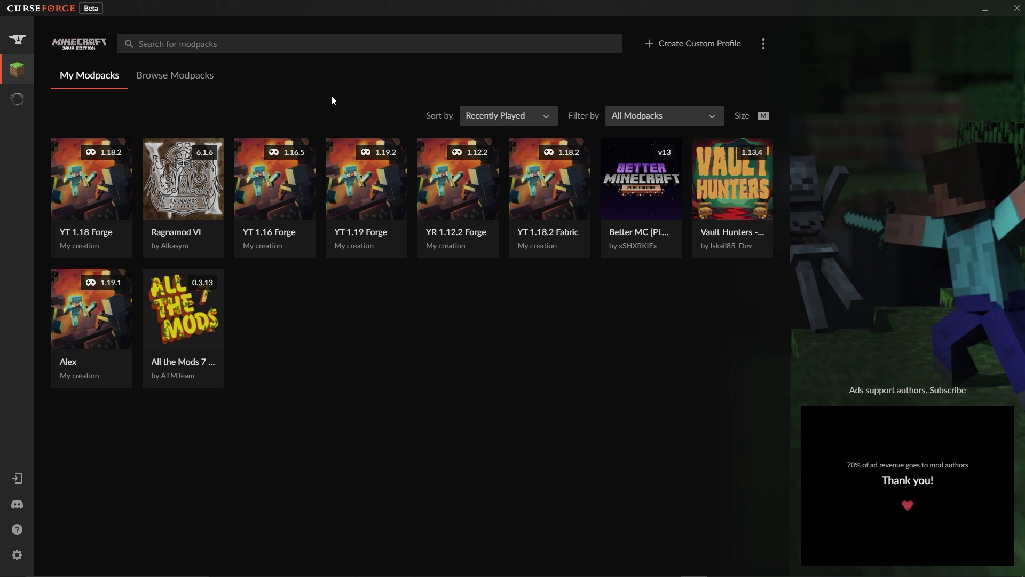
Start a new custom profile named Youtube with the Forge game type.
click(671, 45)
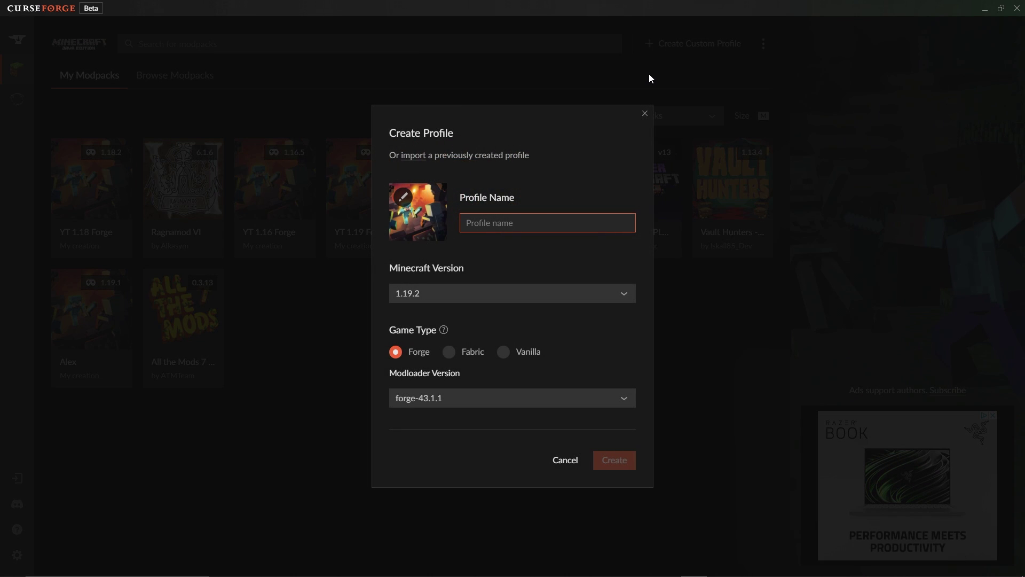
text(Youtube)
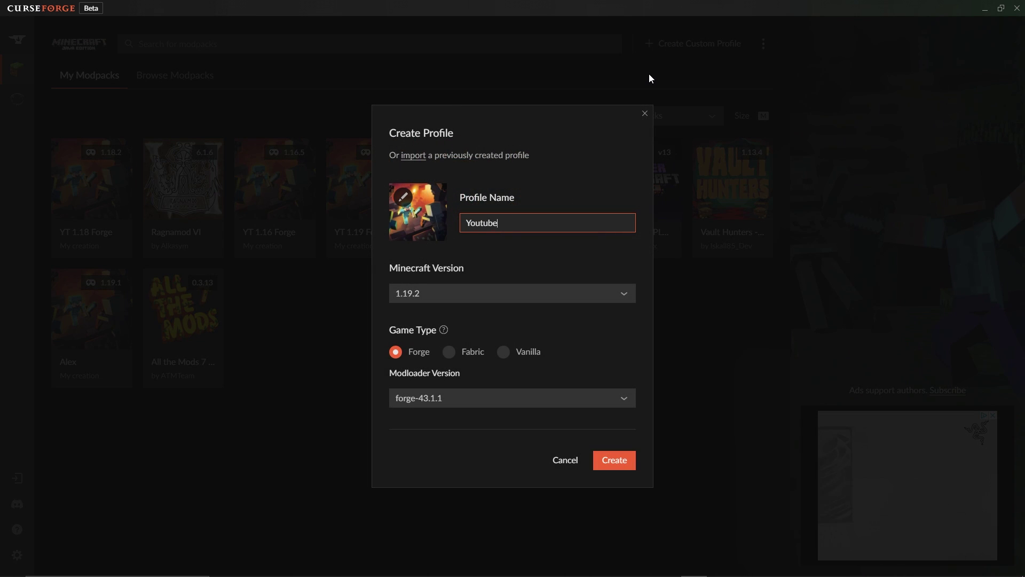
click(489, 297)
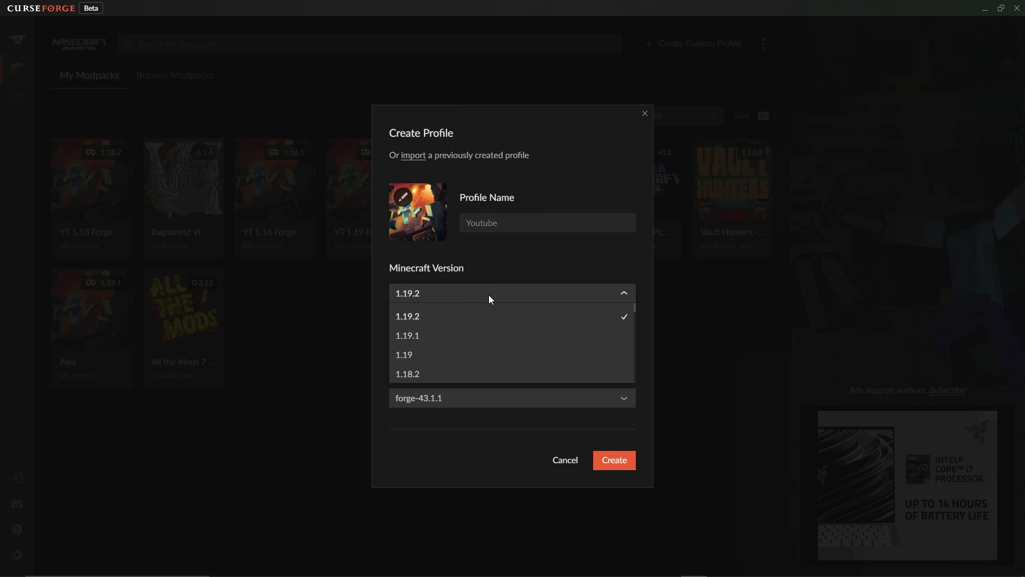
click(454, 315)
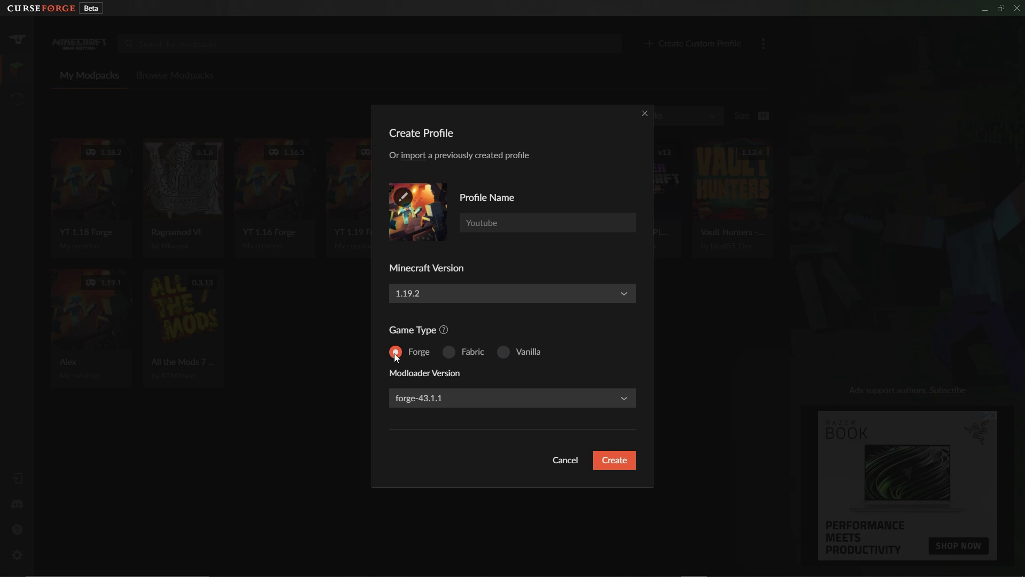
click(449, 354)
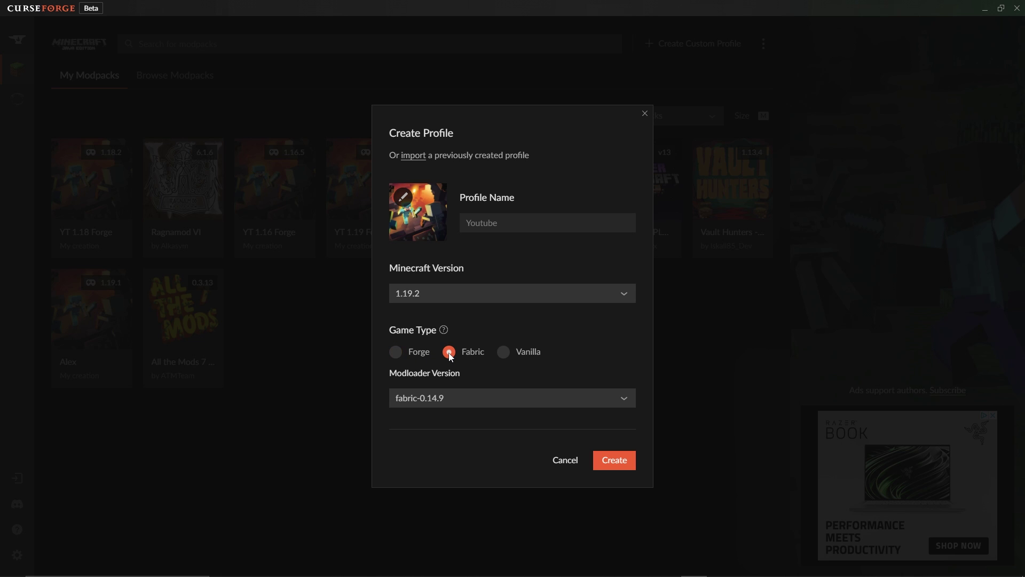
click(395, 352)
click(503, 352)
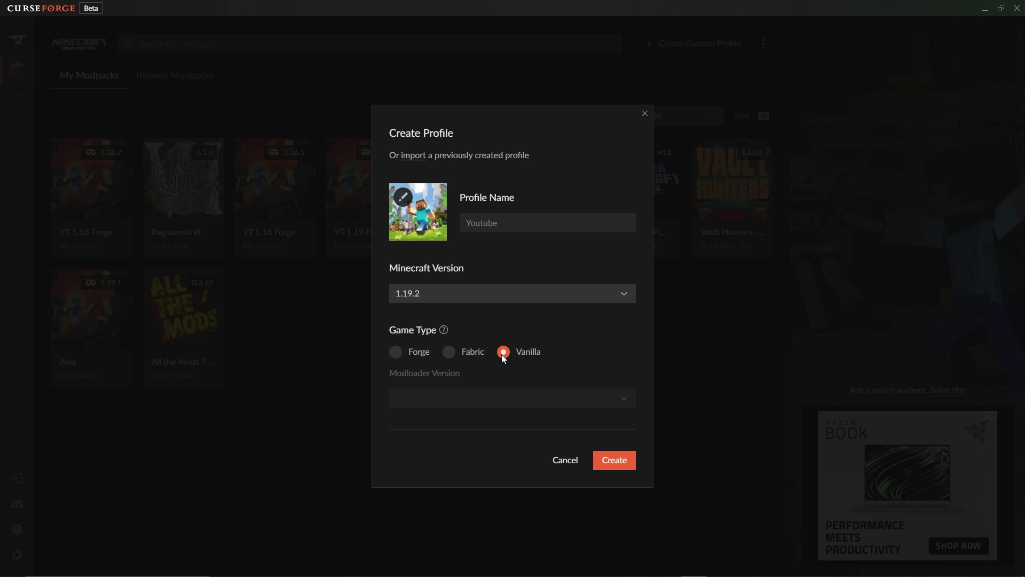
click(395, 353)
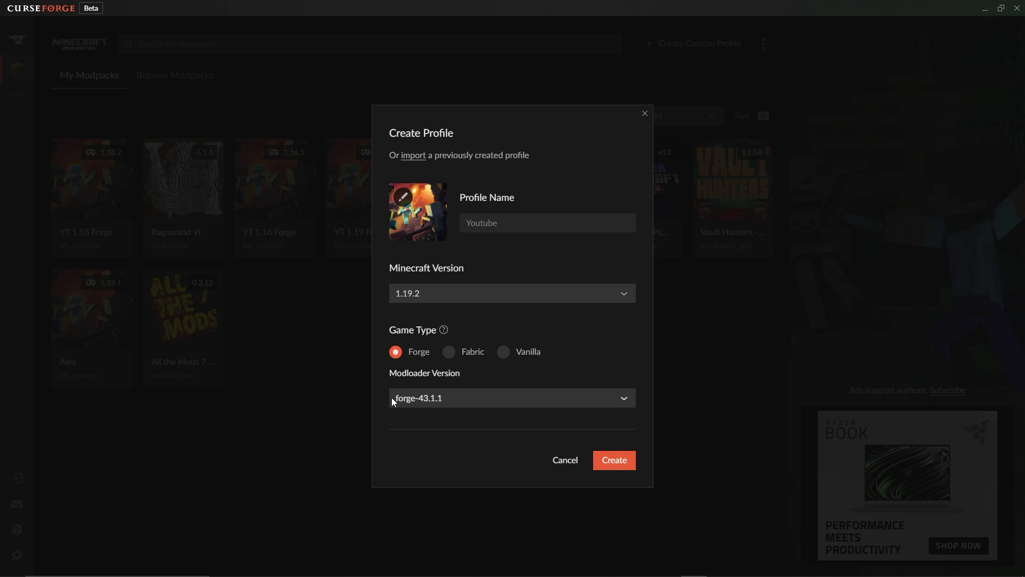
Set the Minecraft version to 1.18.2 and create the profile.
click(437, 295)
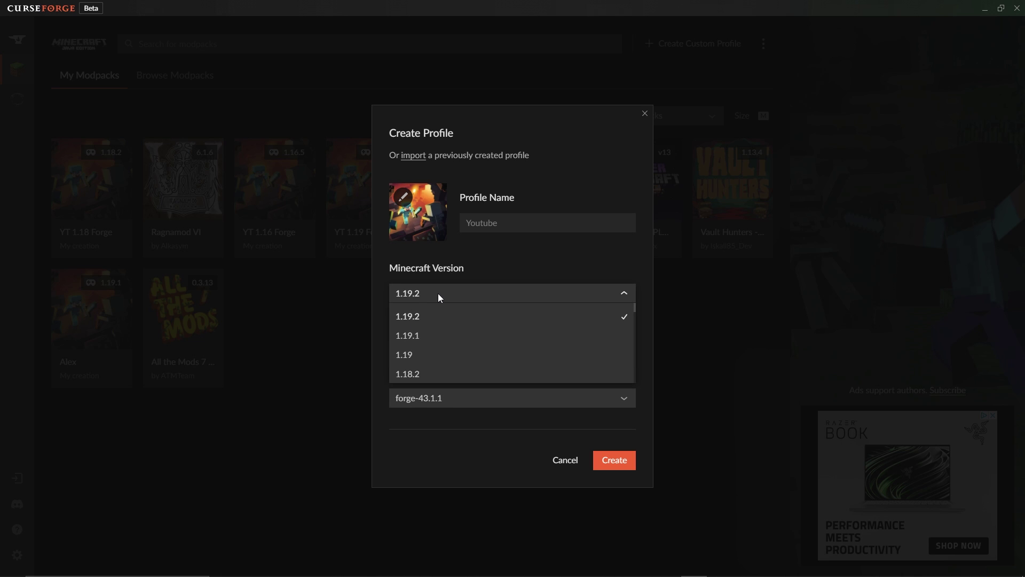
click(425, 375)
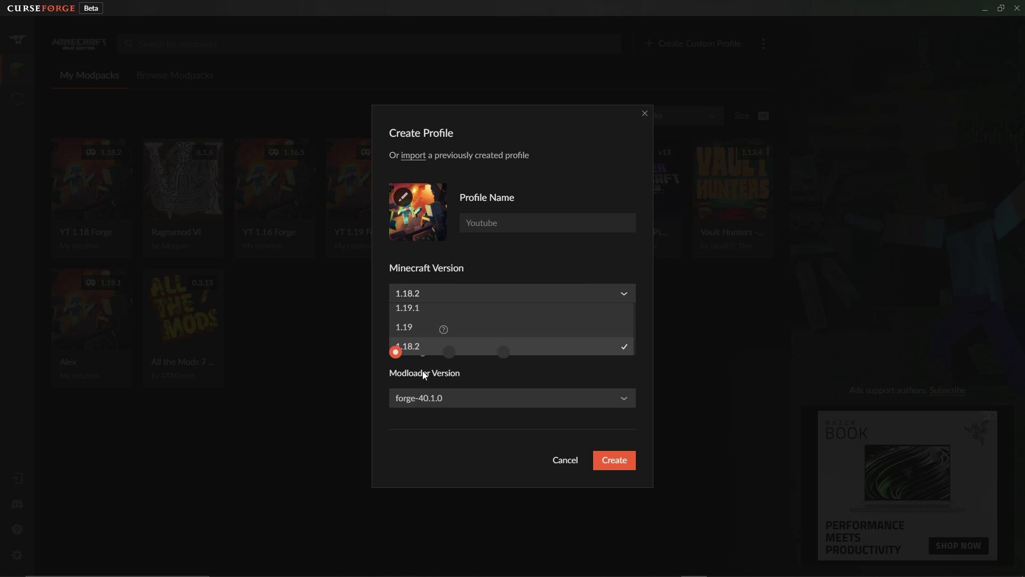
click(427, 293)
click(446, 463)
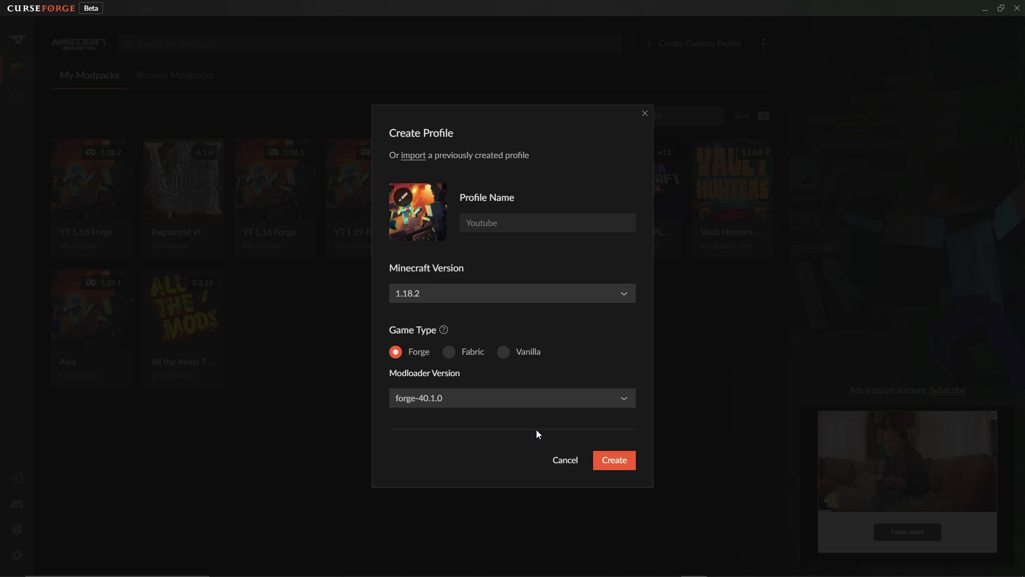
click(614, 462)
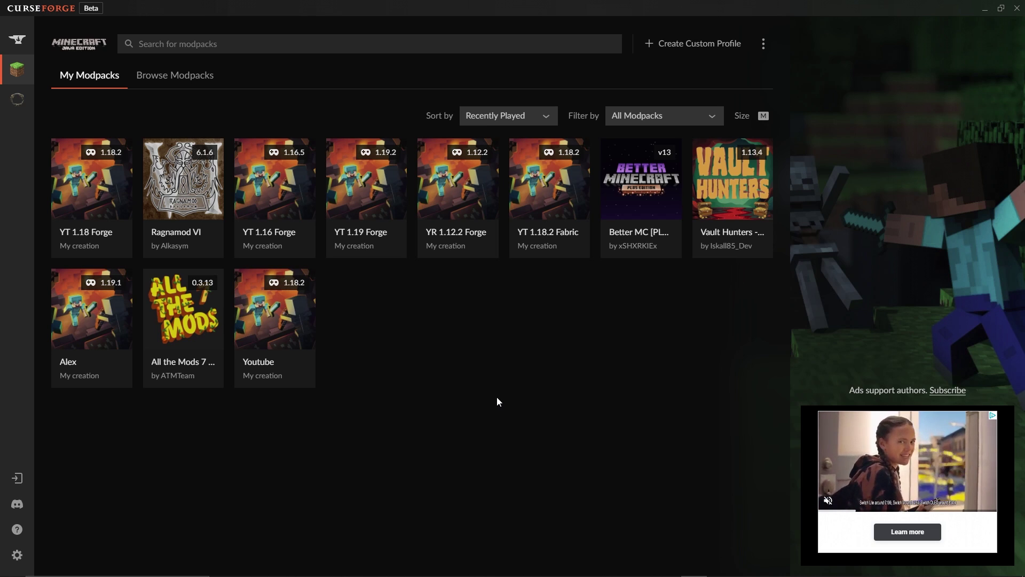
Install Just Enough Items (JEI) and Mouse Tweaks into the Youtube profile.
click(276, 311)
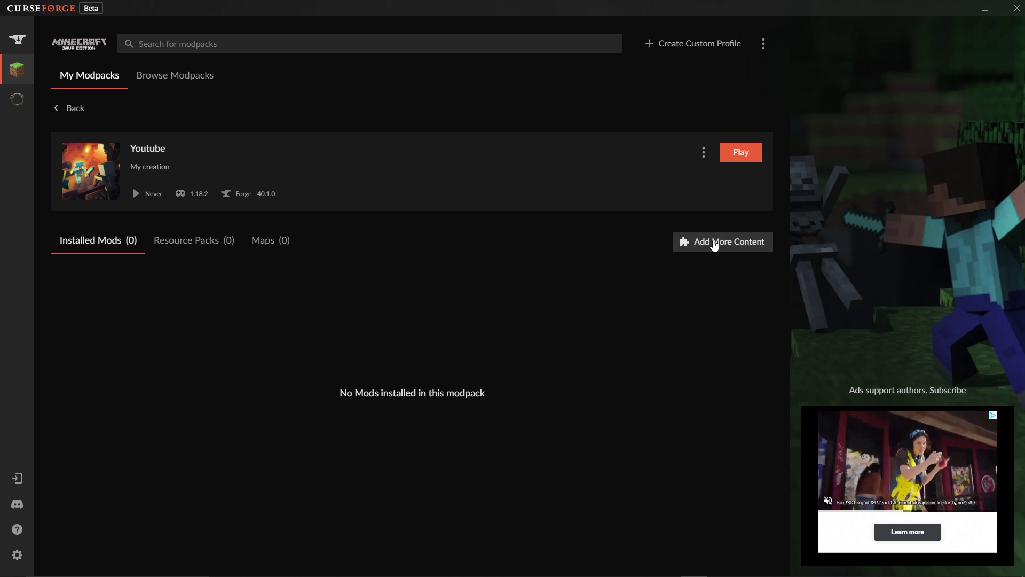
click(714, 242)
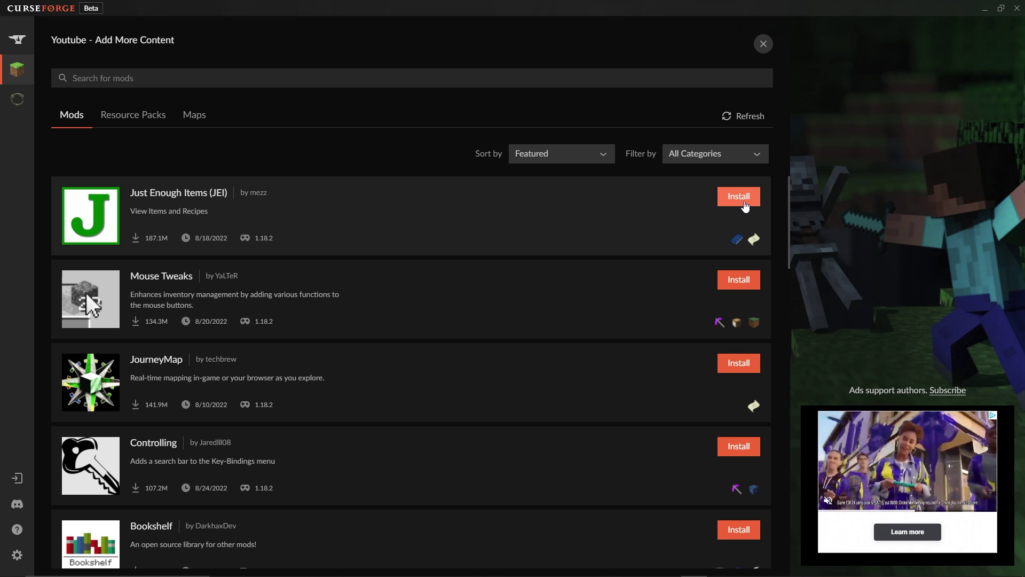
click(726, 204)
click(733, 285)
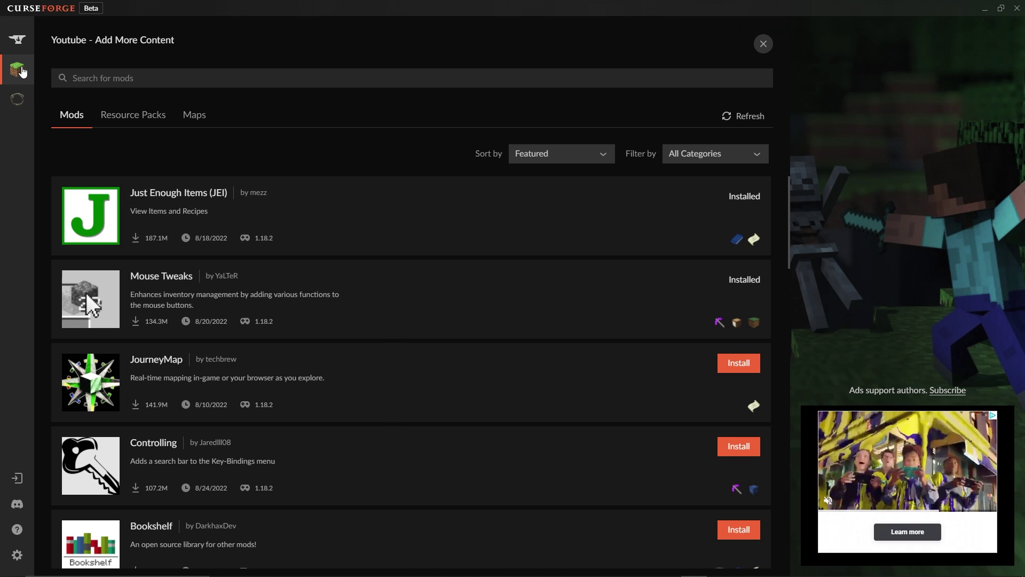
Reopen the Youtube profile to confirm its two mods and return to the mod browser.
click(20, 71)
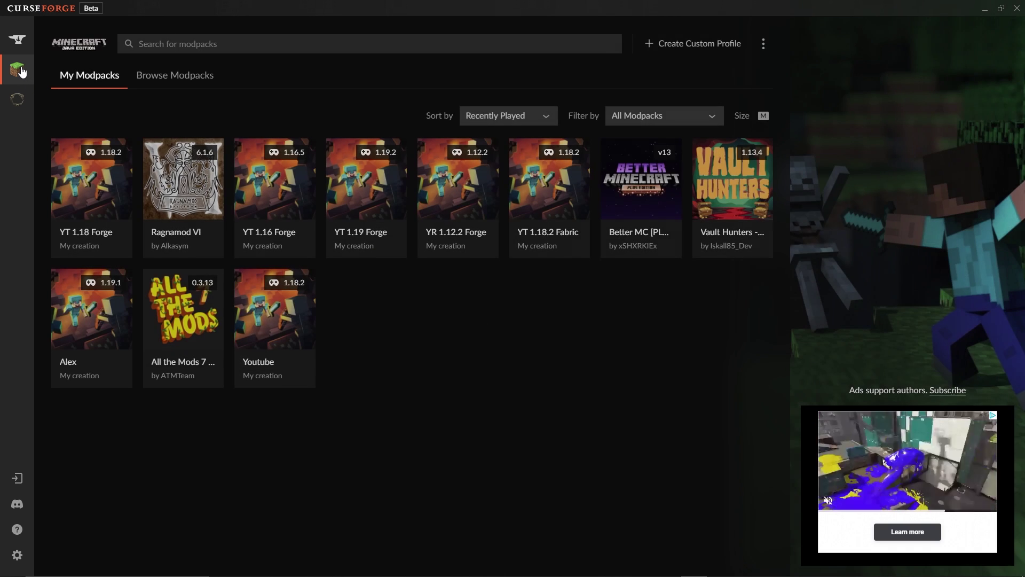
click(283, 314)
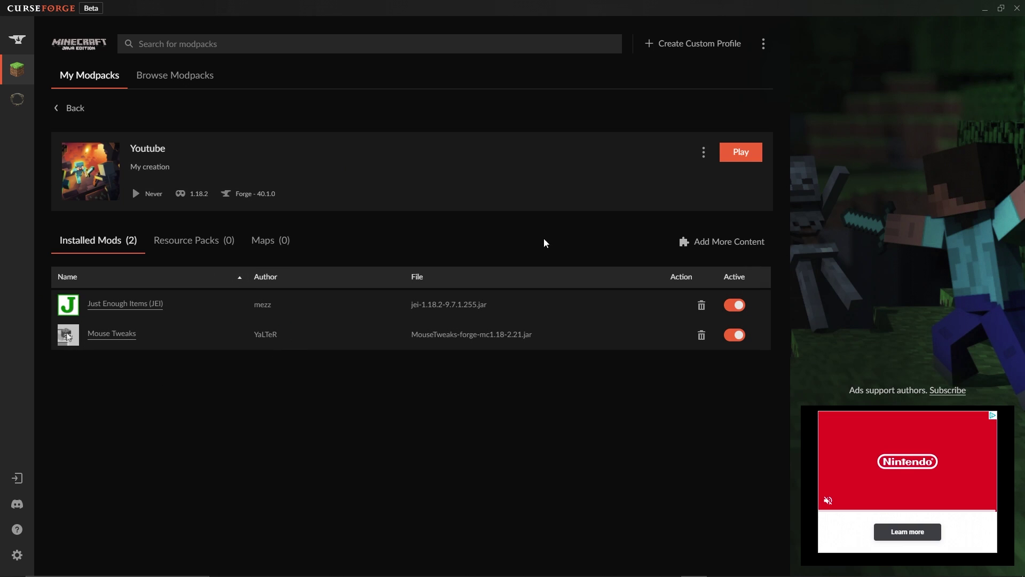
click(687, 241)
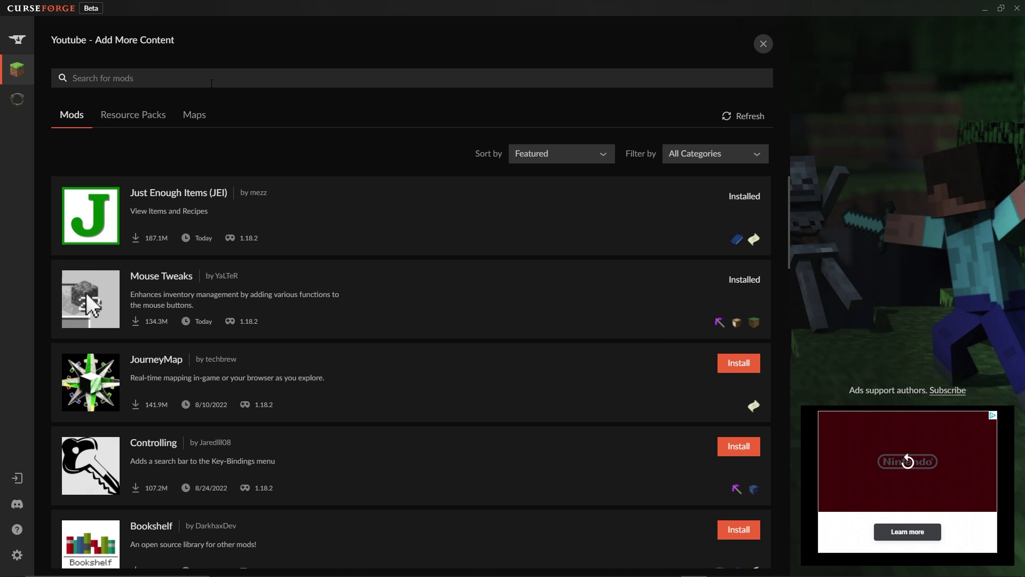
Search 'mob dismembnerent' in the Youtube mod browser, then open the YR 1.12.2 Forge profile.
text(m)
text(ob dismembner)
text(ent)
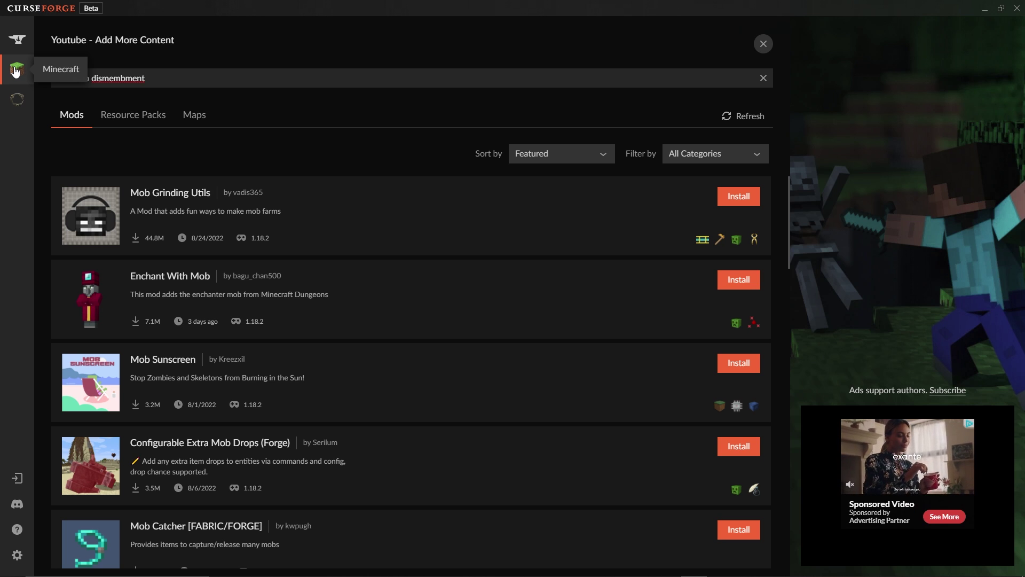
click(15, 72)
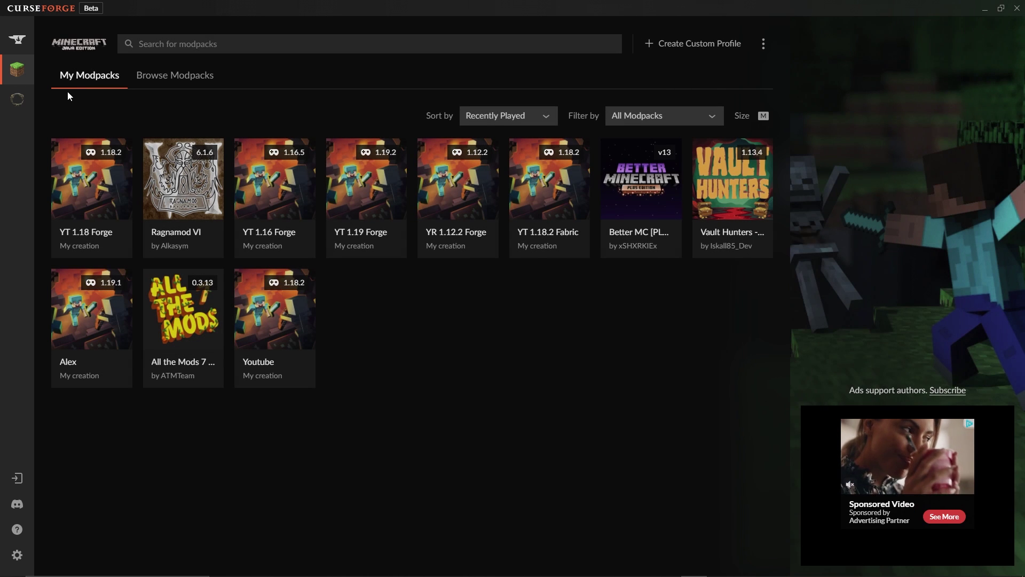
click(453, 191)
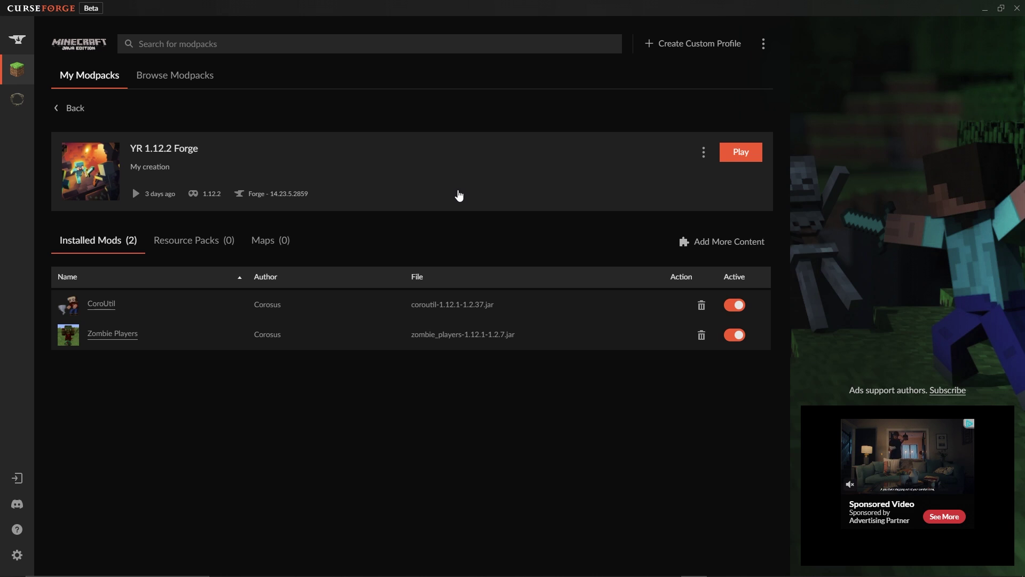
Search YR 1.12.2 Forge's mods for 'mob dismember' and scroll the results.
click(689, 242)
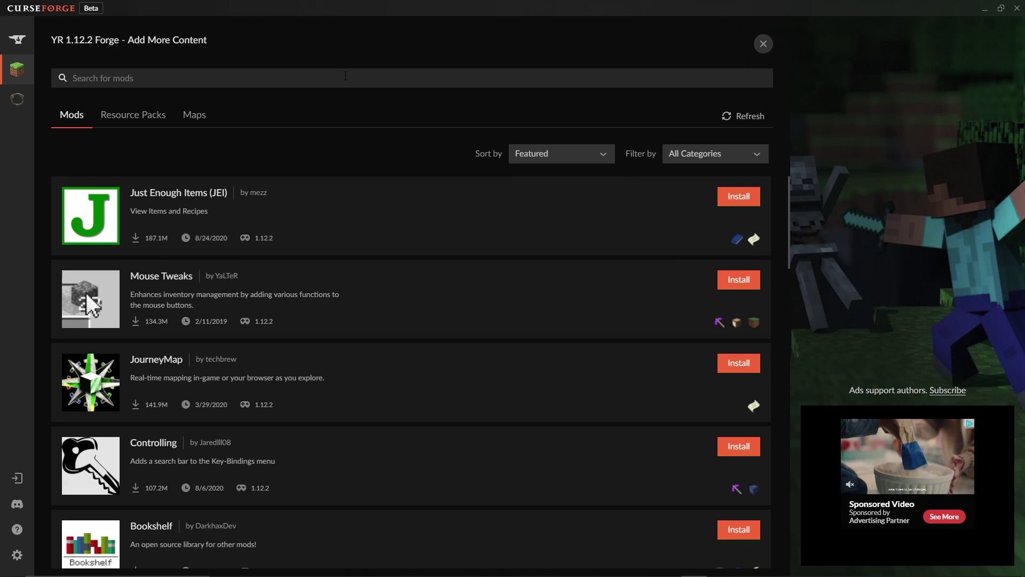
text(mob dismember)
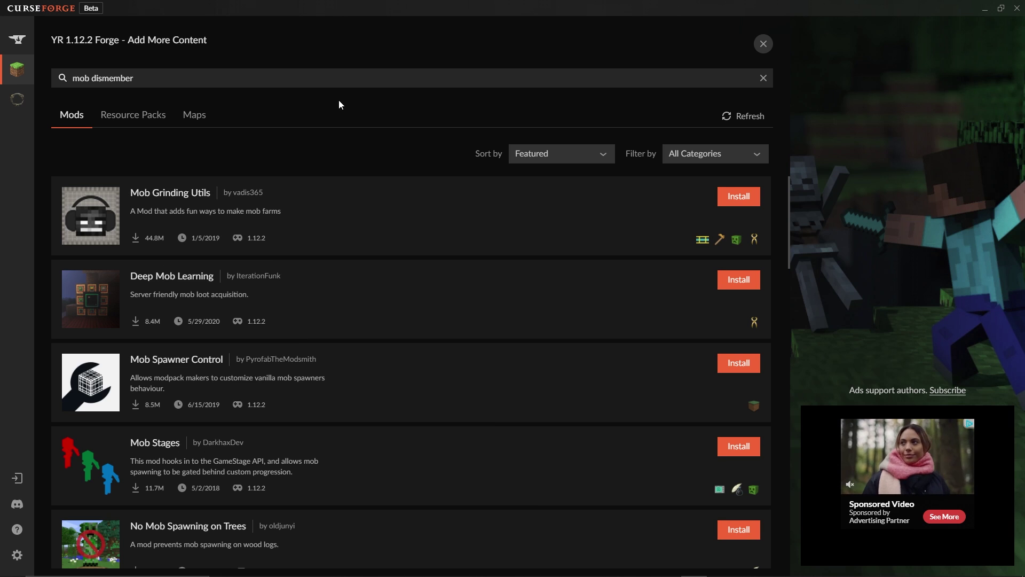
scroll(390, 216, down, 5)
scroll(390, 216, down, 1)
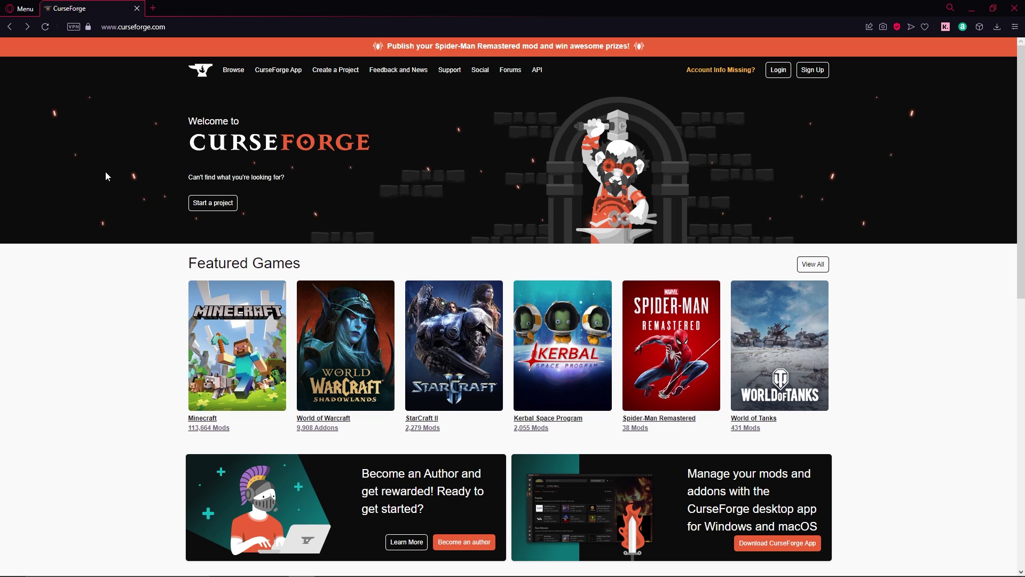
Browse to Minecraft on the CurseForge website and look through its Modpacks and Customization listings.
click(234, 69)
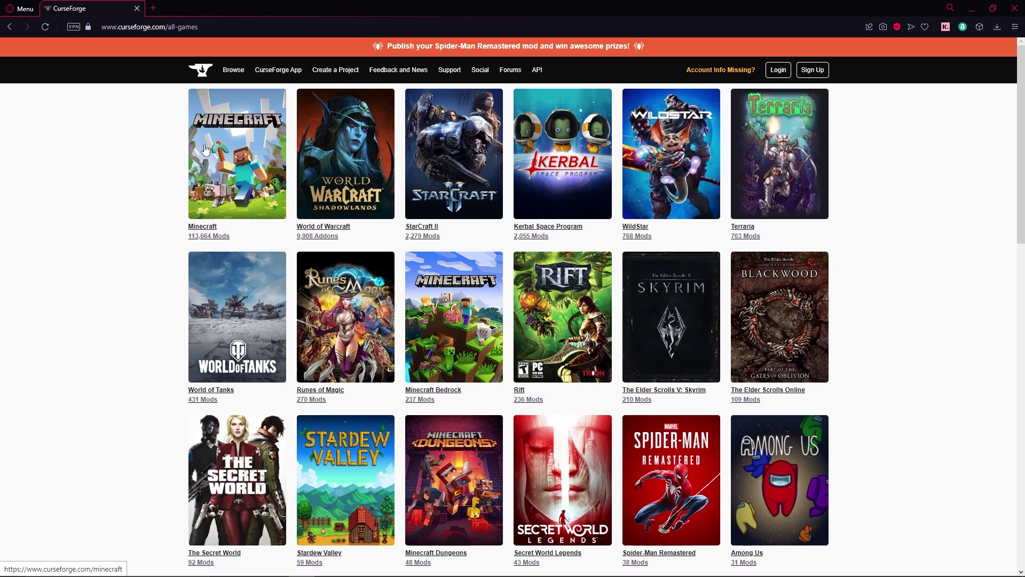
click(239, 153)
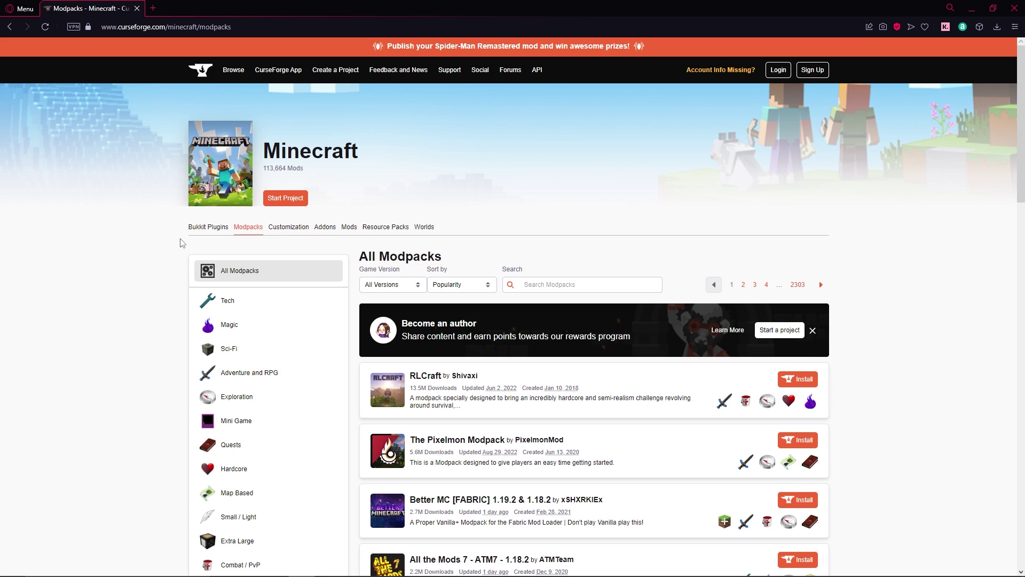
click(548, 285)
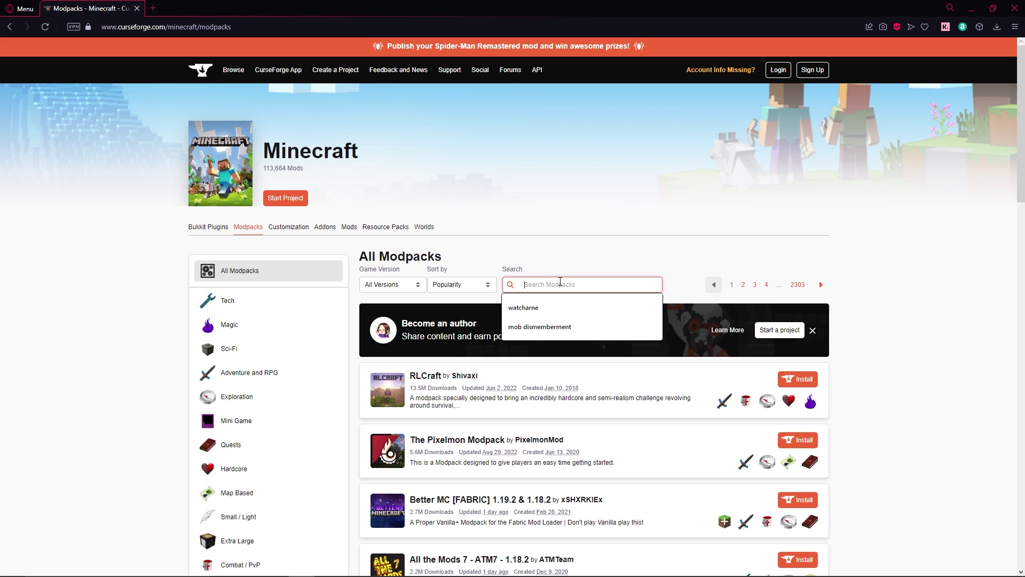
click(577, 249)
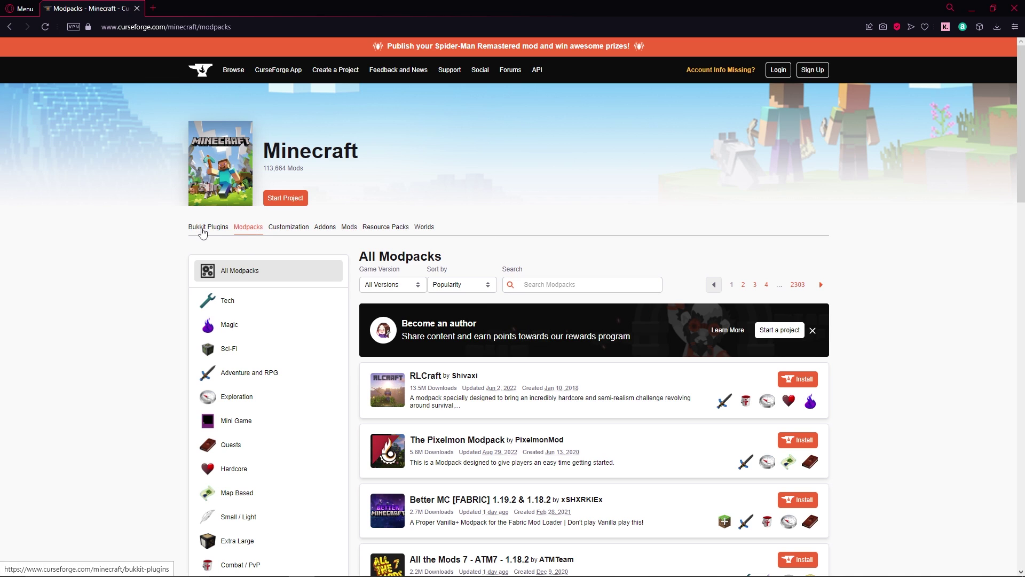
click(298, 231)
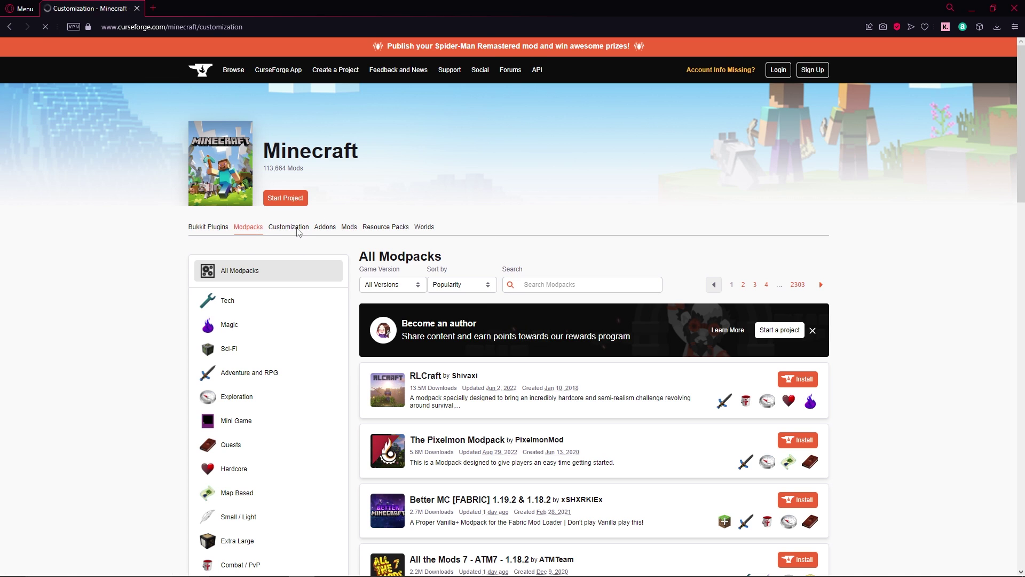
scroll(596, 391, down, 3)
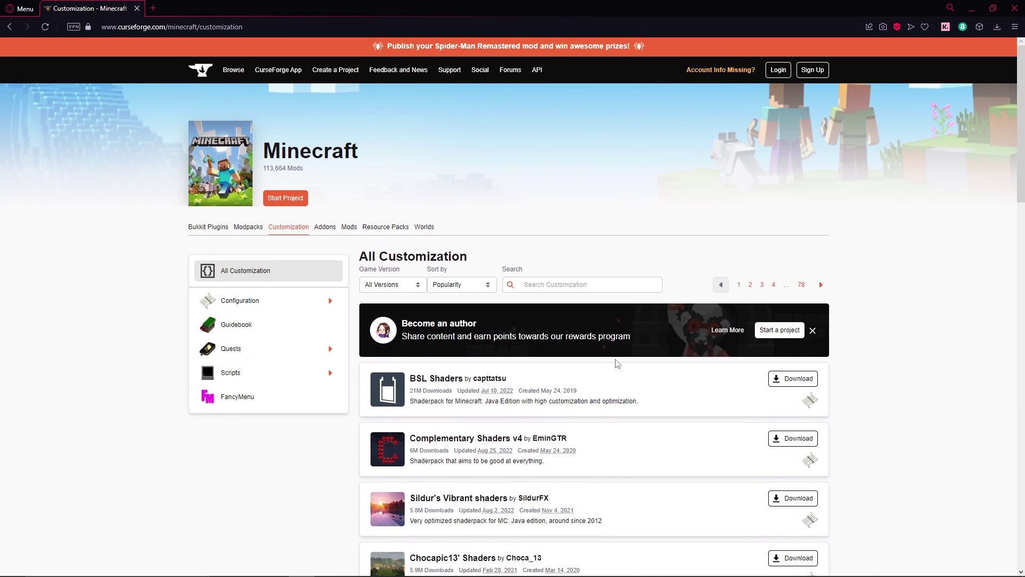
click(248, 229)
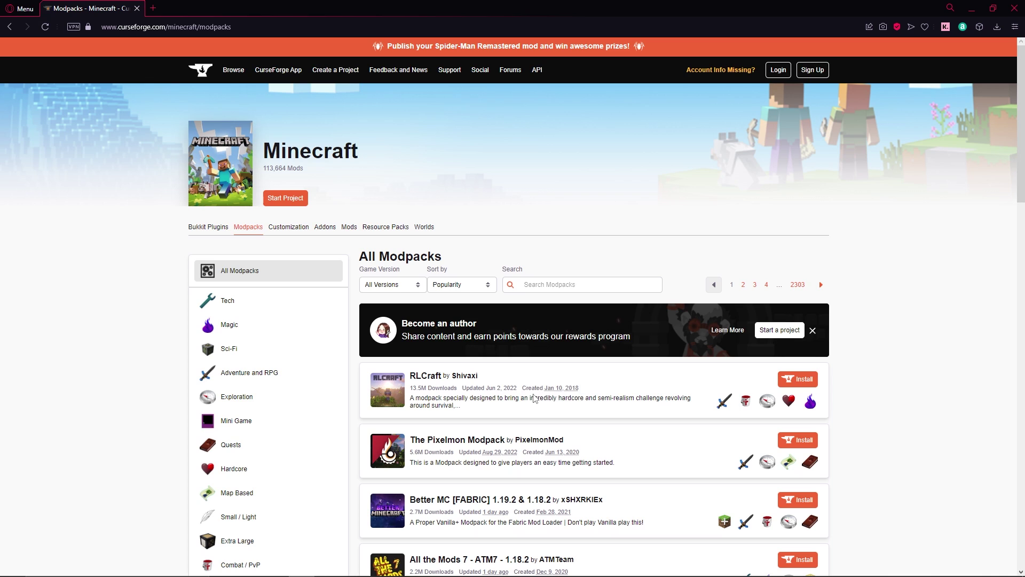
Search the website's Minecraft mods for 'mob dismemberment' and open the Mob Dismemberment page.
click(349, 228)
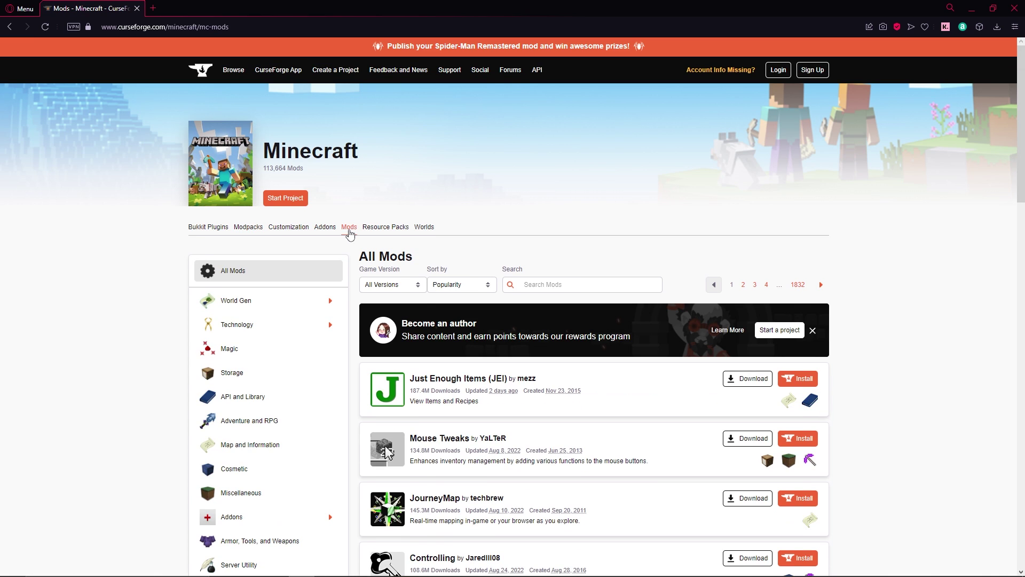
click(571, 285)
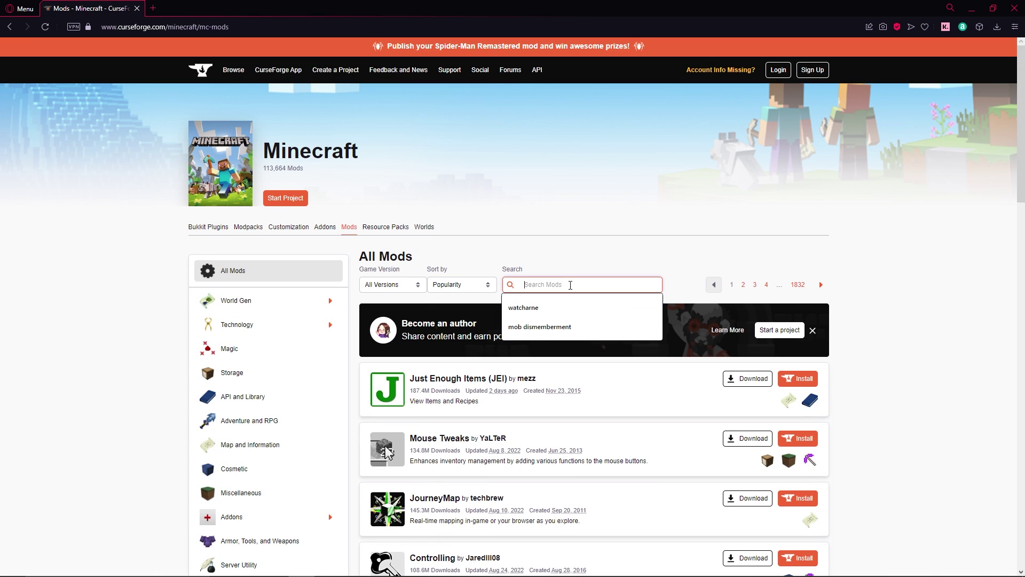
click(520, 327)
key(Return)
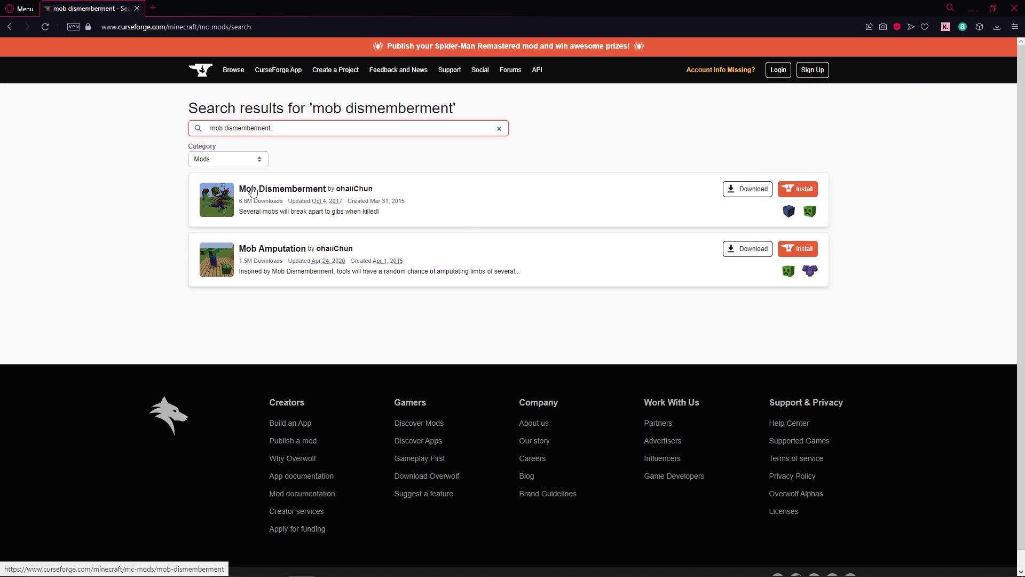
click(252, 190)
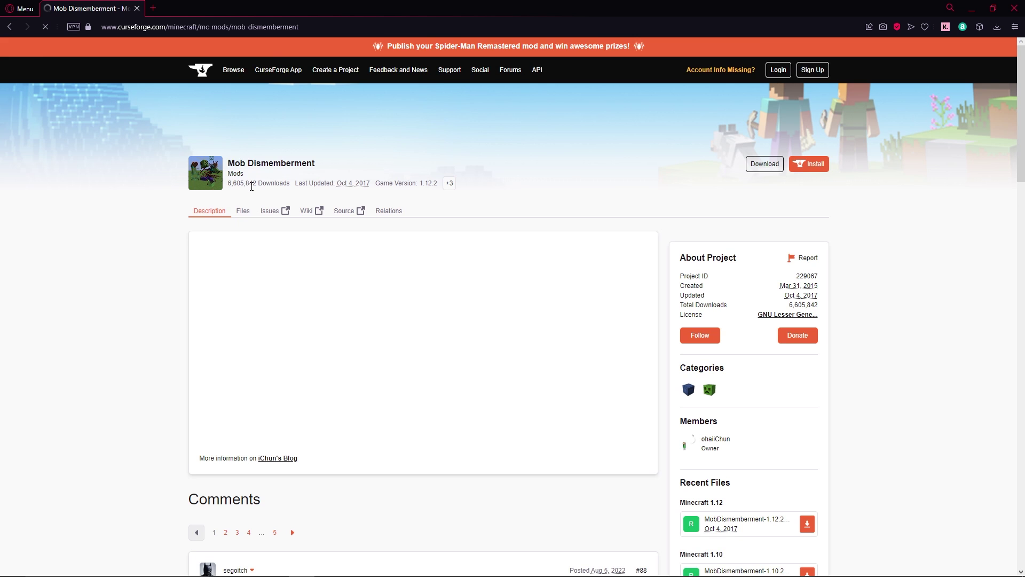
Show Mob Dismemberment's Files list sorted by game version.
click(243, 214)
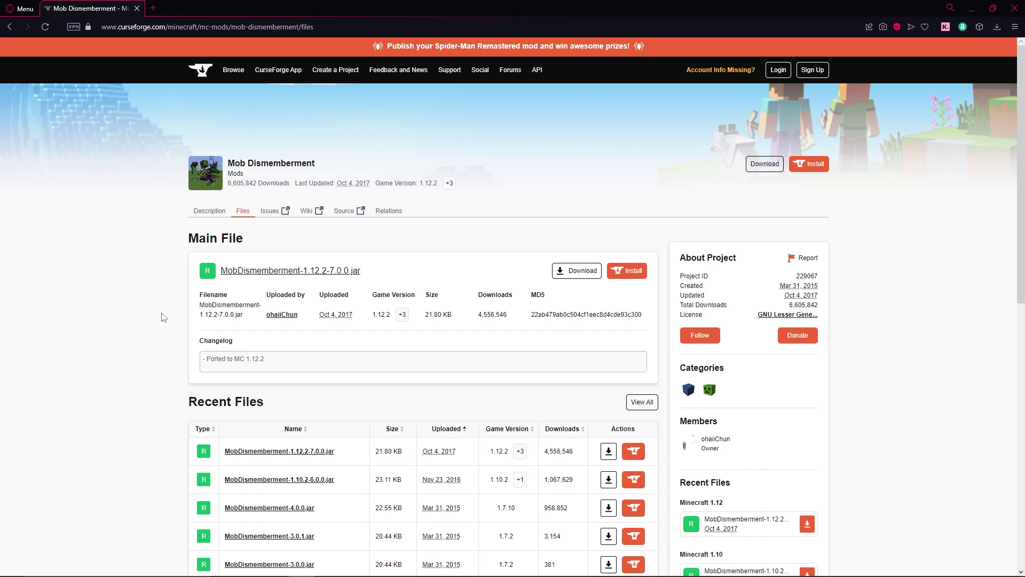
scroll(163, 319, down, 3)
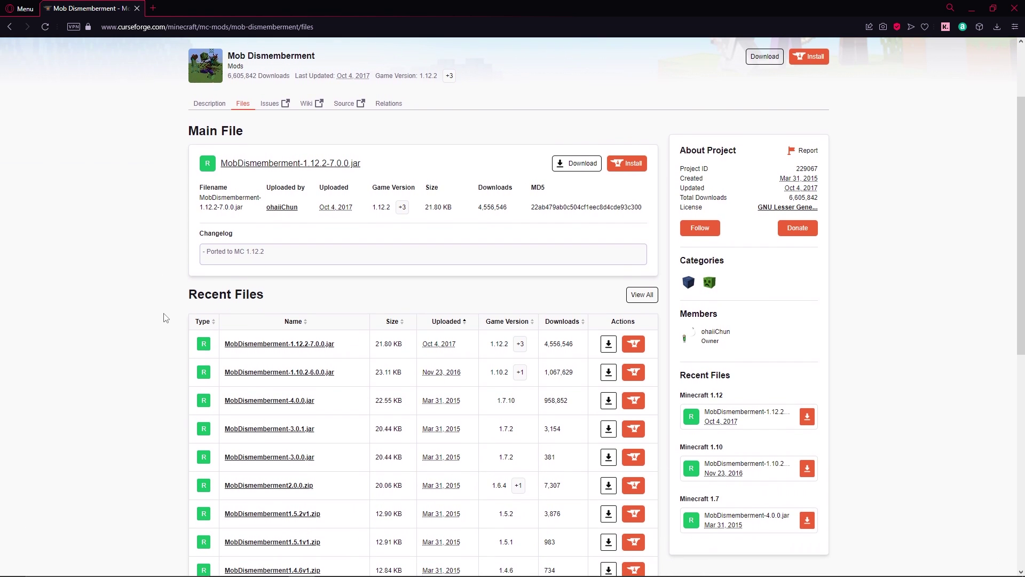
scroll(172, 318, up, 1)
scroll(171, 318, down, 1)
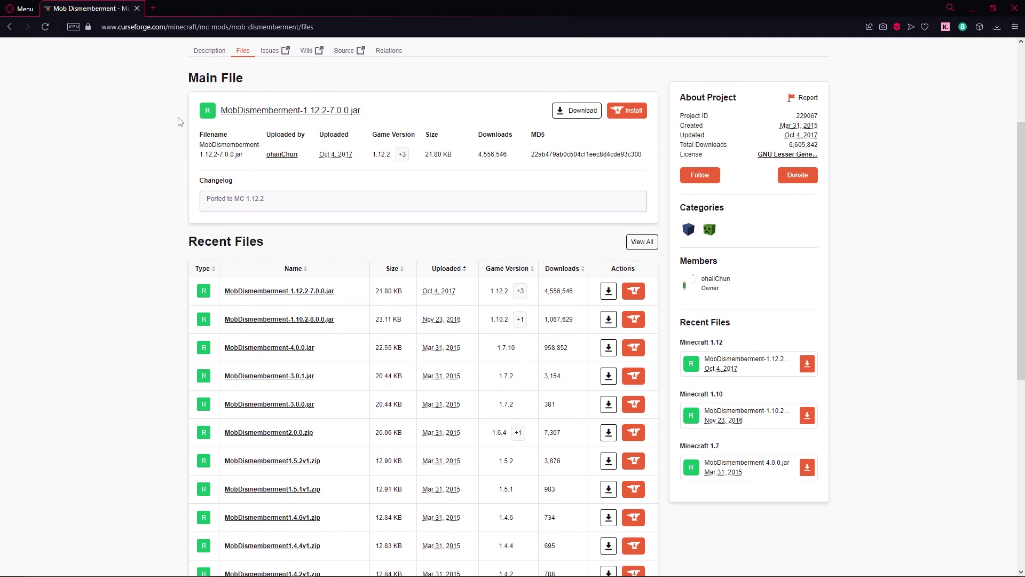
scroll(180, 128, down, 3)
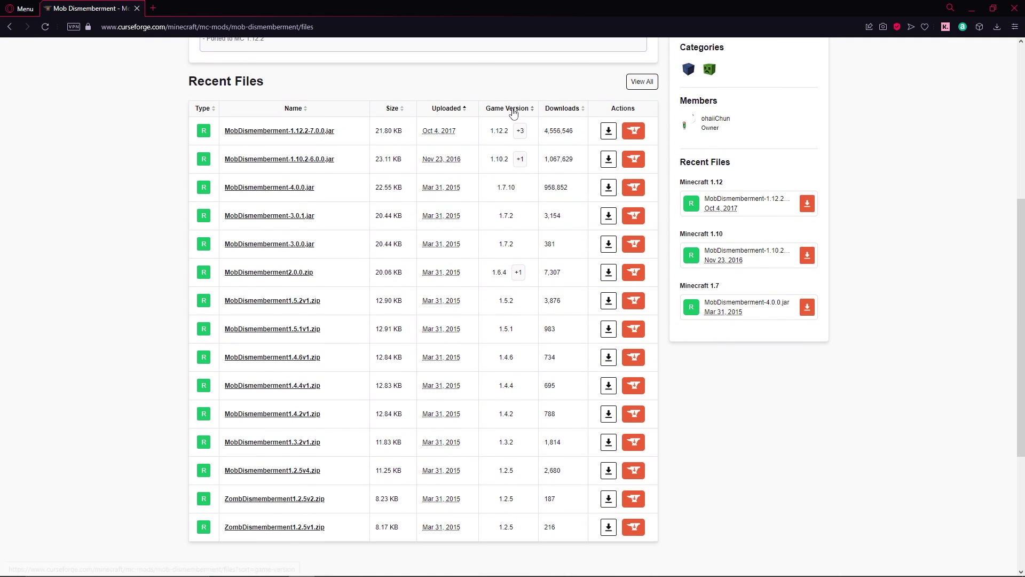
click(512, 109)
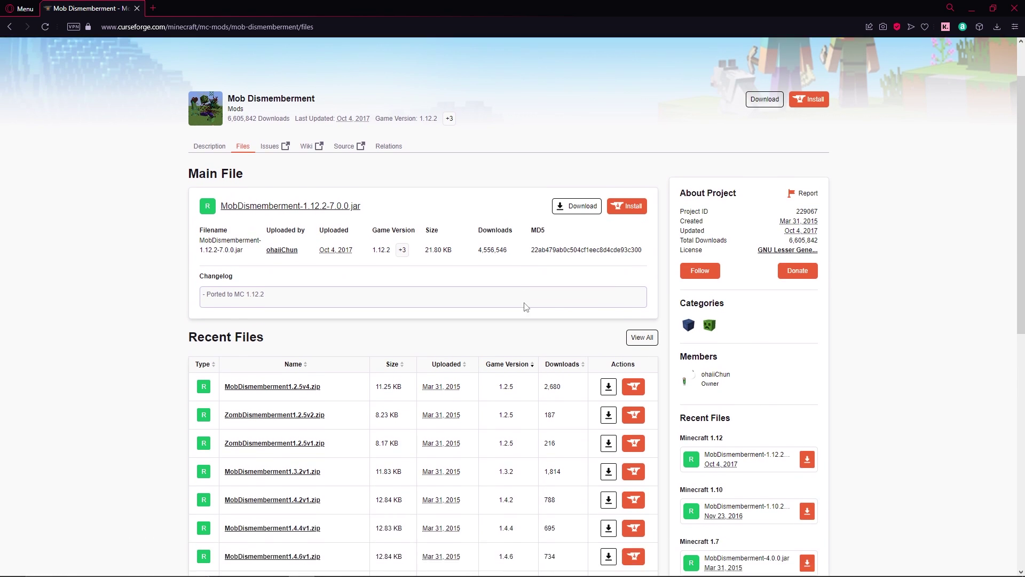
scroll(523, 304, down, 1)
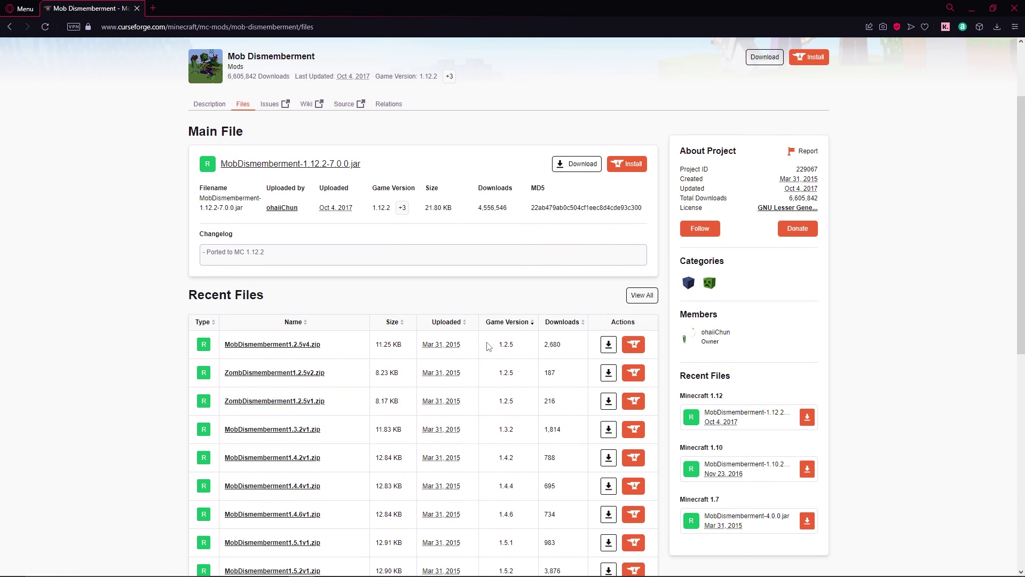
scroll(487, 346, down, 6)
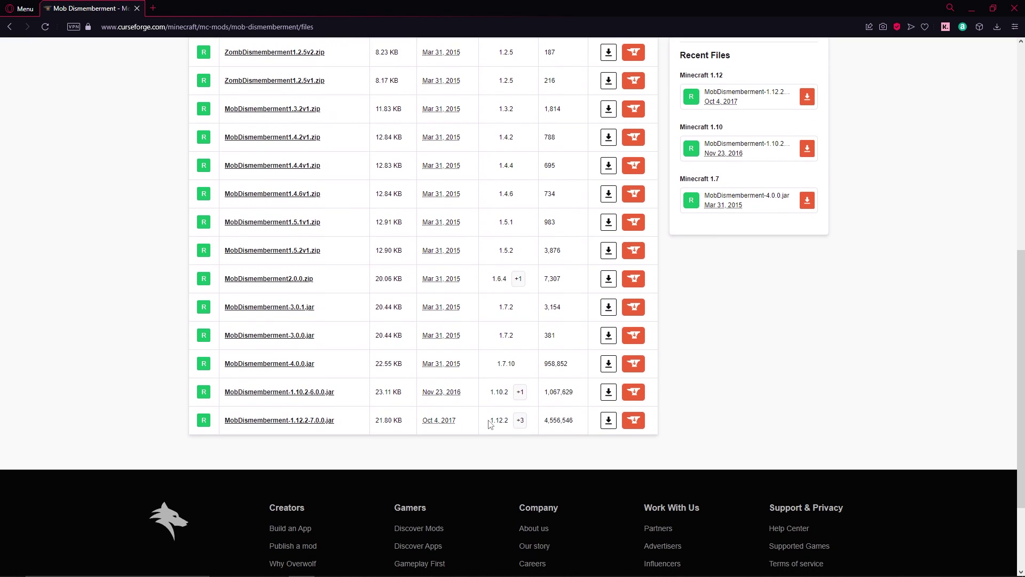
scroll(487, 424, up, 2)
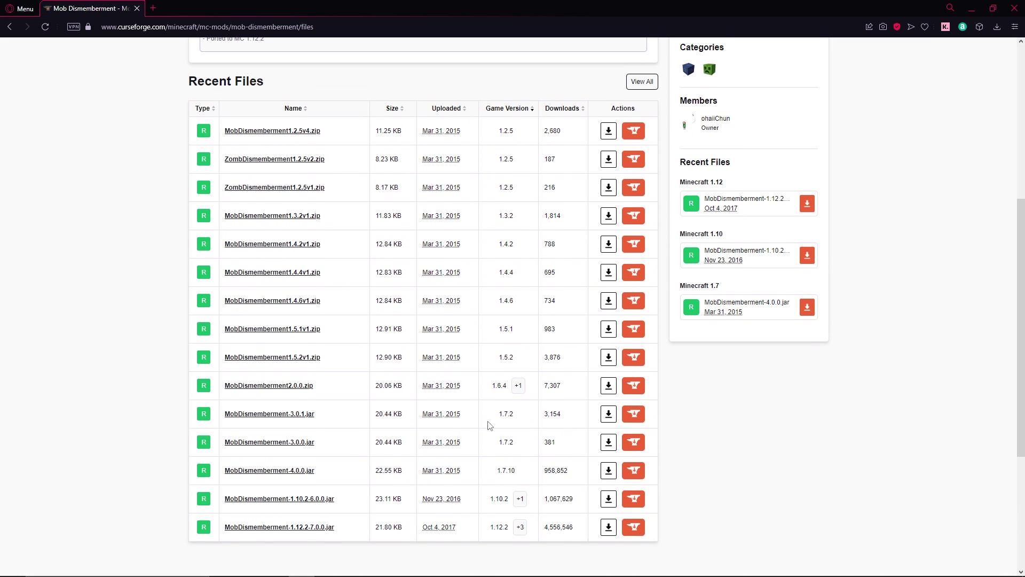
scroll(490, 424, up, 6)
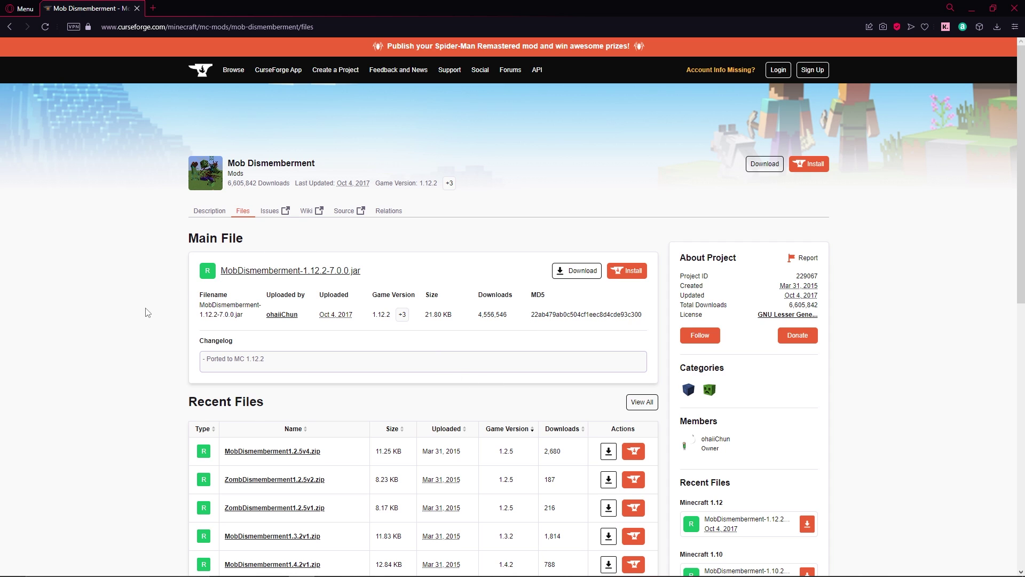
scroll(151, 343, down, 1)
Leave the mod browser and reopen the Youtube profile page listing JEI and Mouse Tweaks.
click(972, 8)
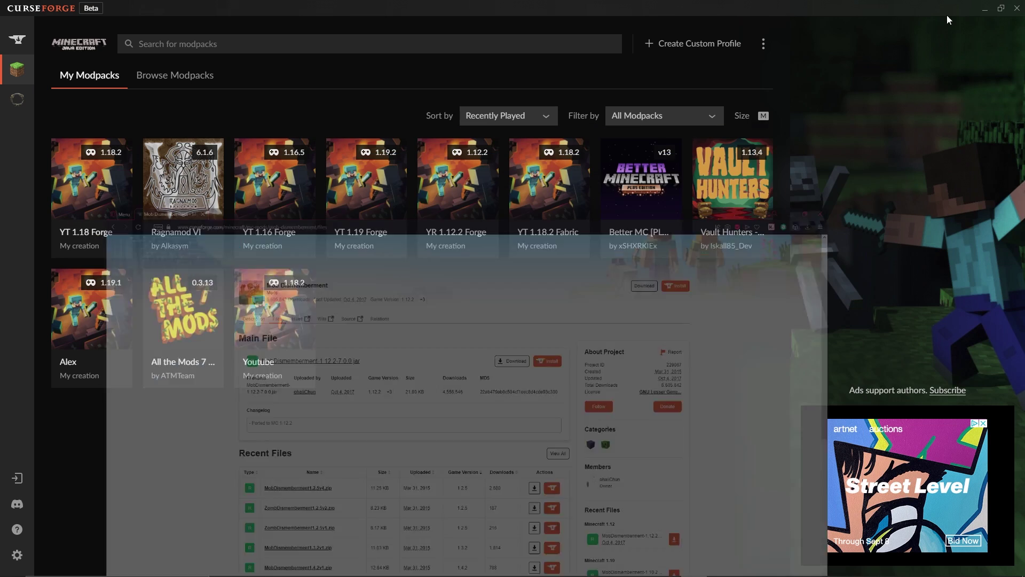
mouse_move(286, 303)
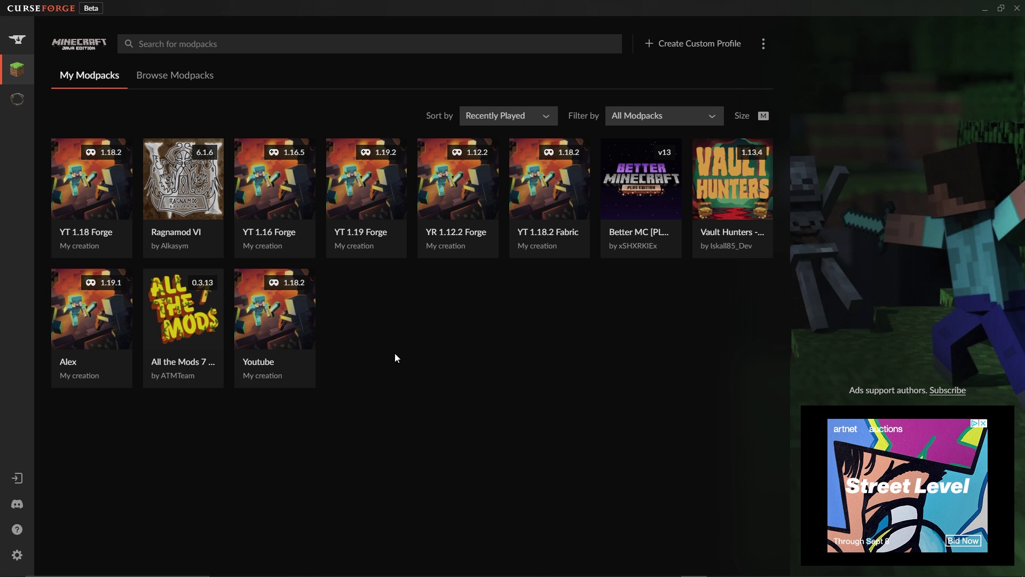
click(286, 311)
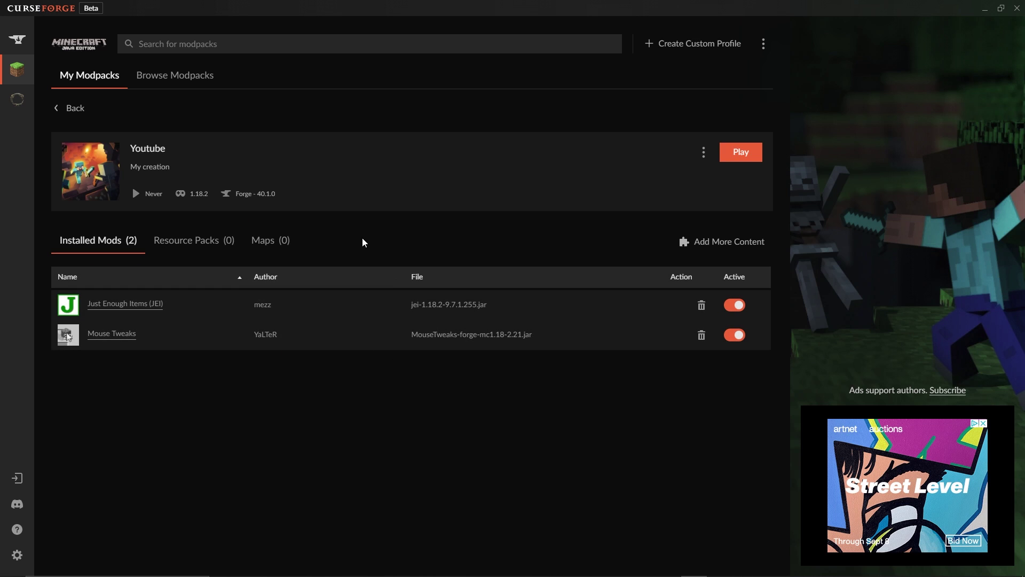
click(702, 243)
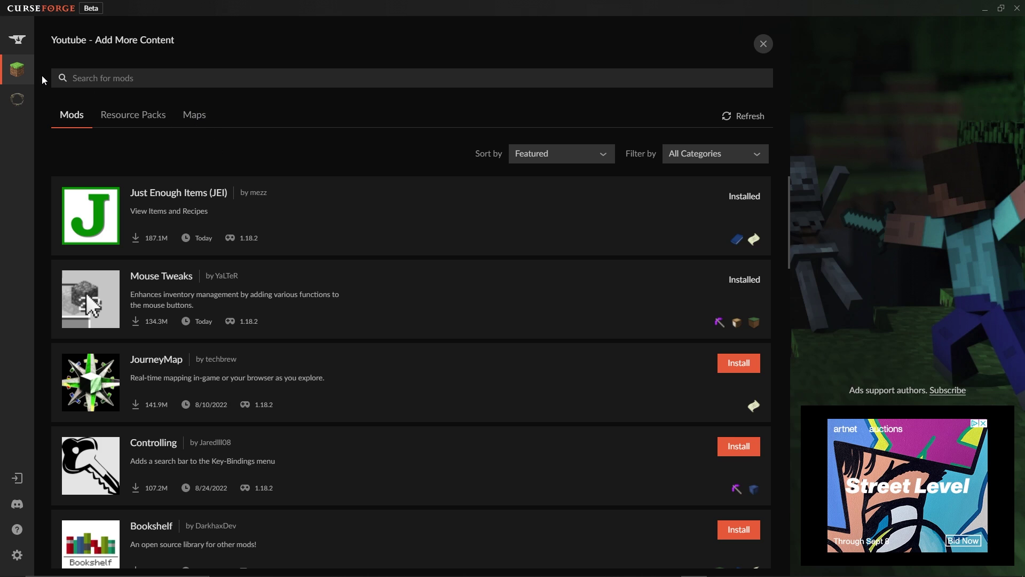
click(27, 74)
click(263, 344)
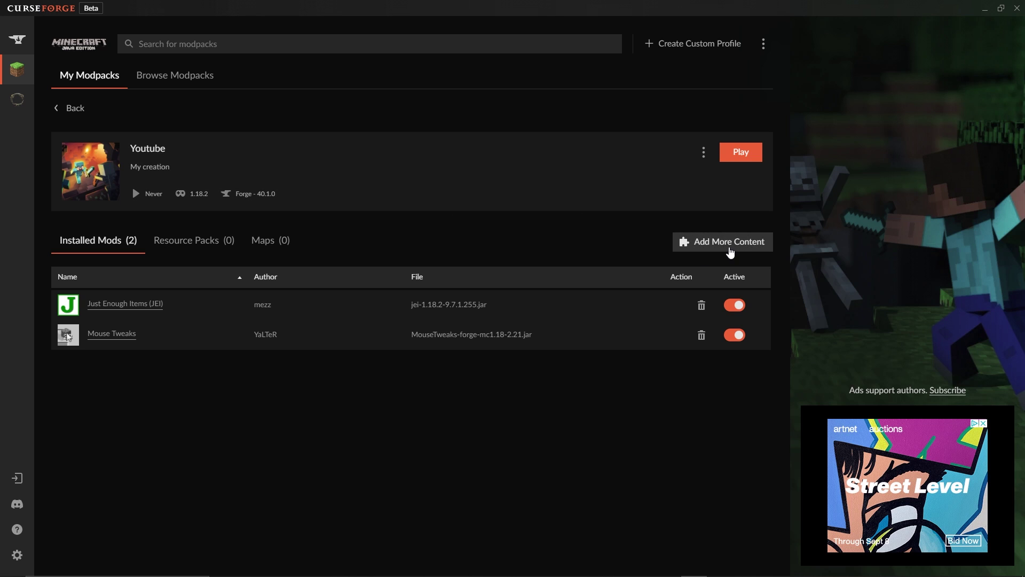
Search the Youtube profile's mod browser for 'create' and install Create with Flywheel.
click(730, 246)
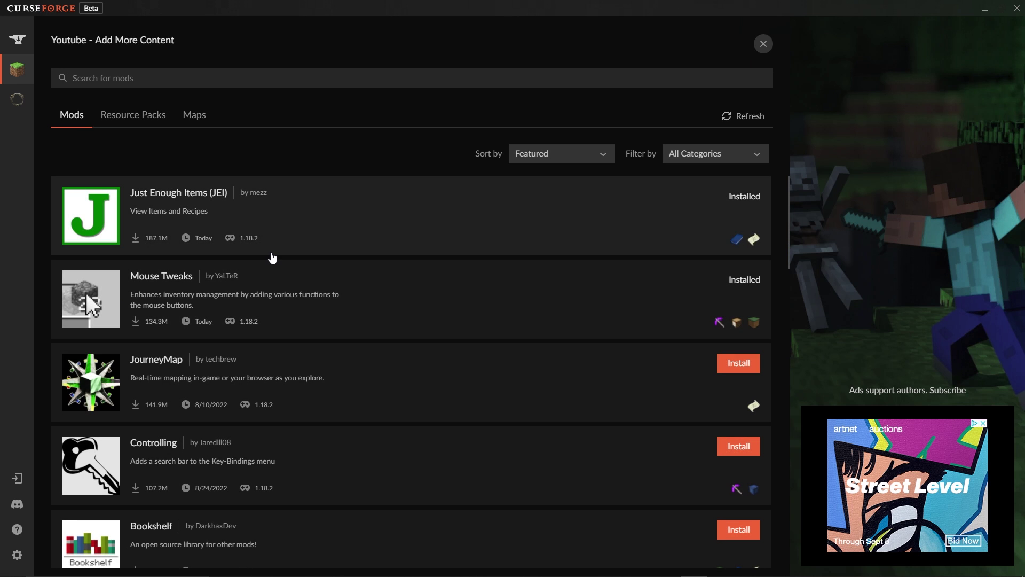
scroll(283, 200, down, 5)
click(287, 75)
text(create)
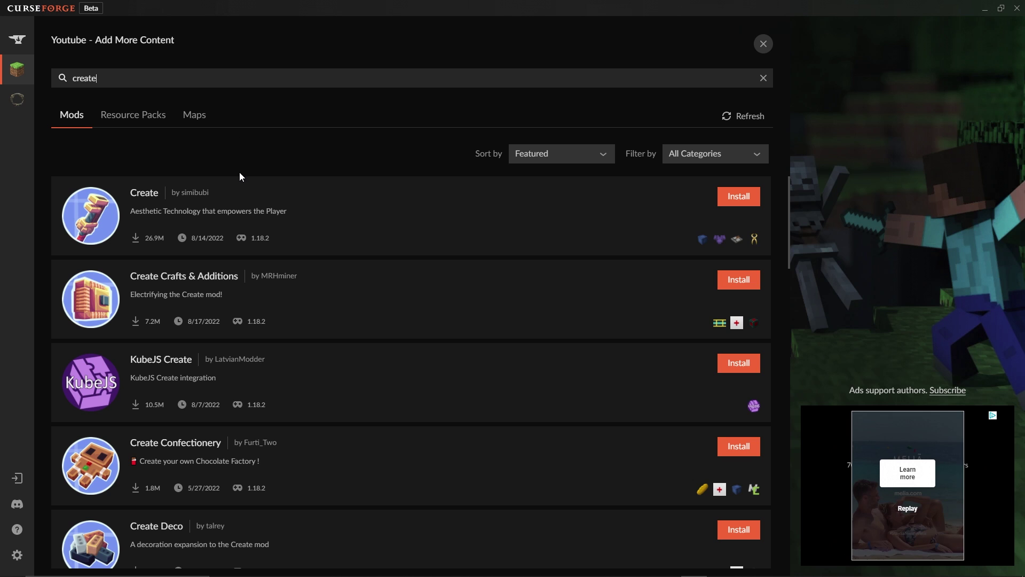
click(732, 202)
click(763, 43)
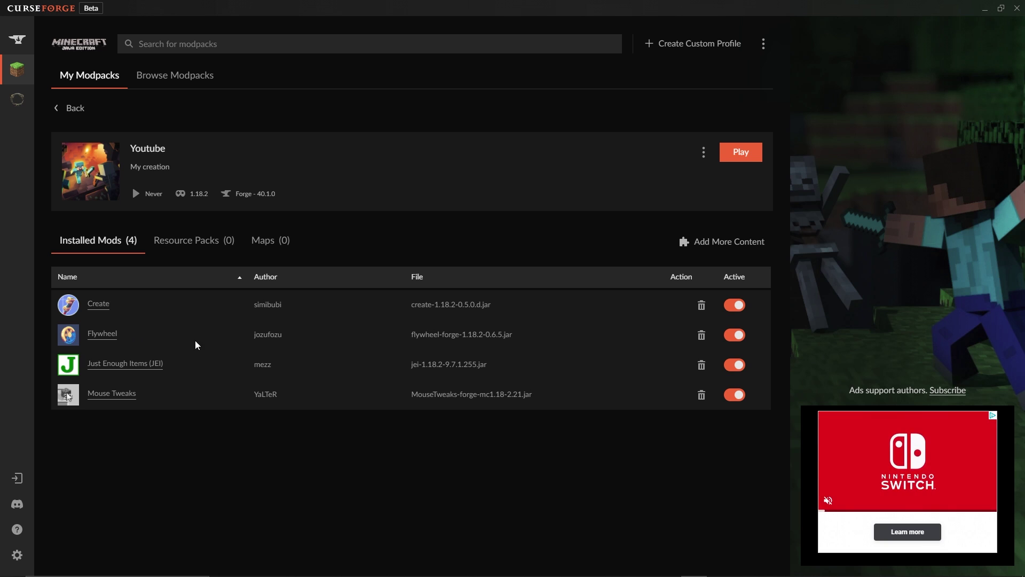
click(711, 246)
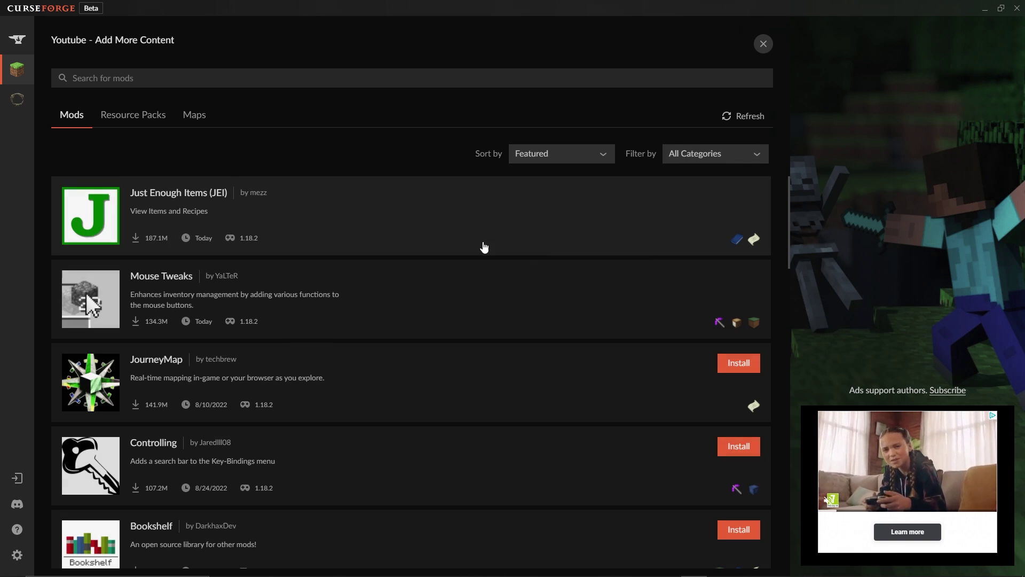
scroll(367, 291, down, 5)
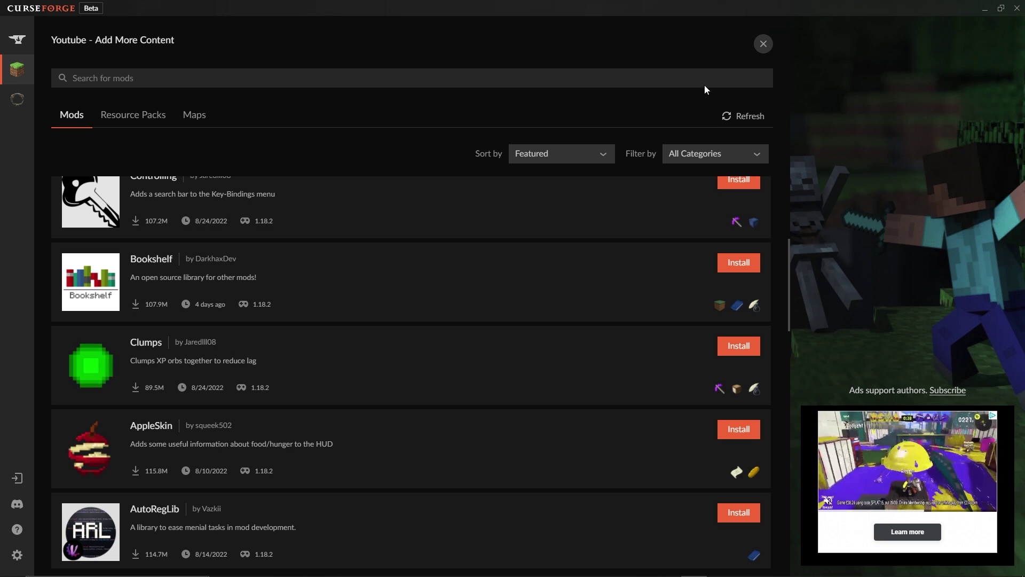
click(763, 43)
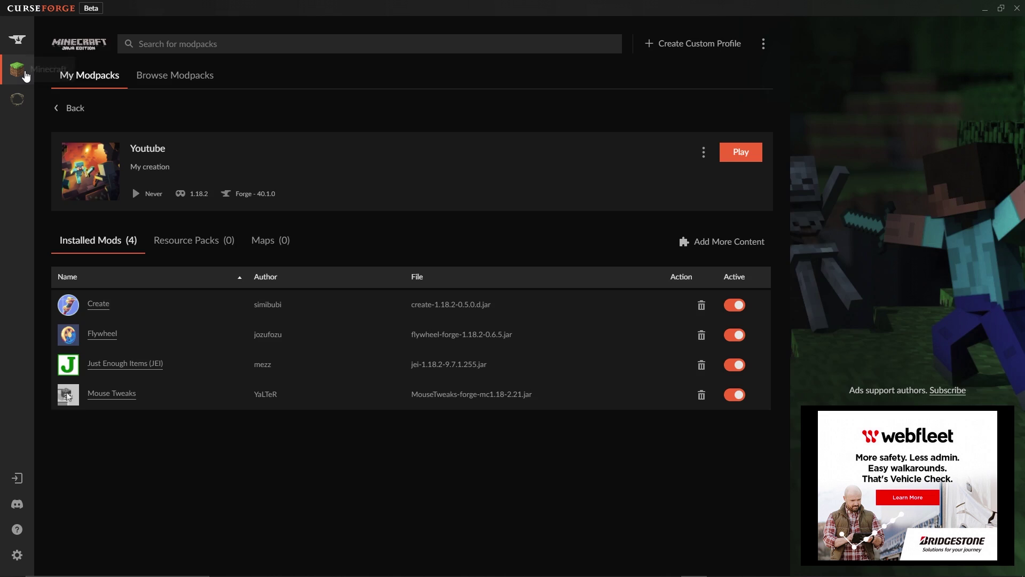
click(26, 76)
click(158, 78)
Open the Youtube profile's folder on disk, enlarge and reposition it, and enter the mods folder.
click(701, 153)
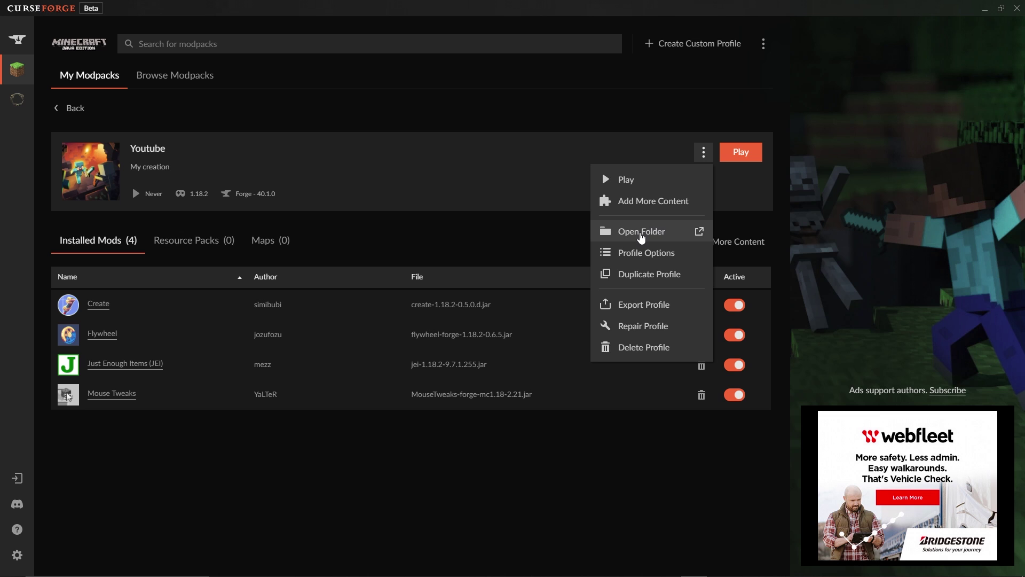
click(640, 234)
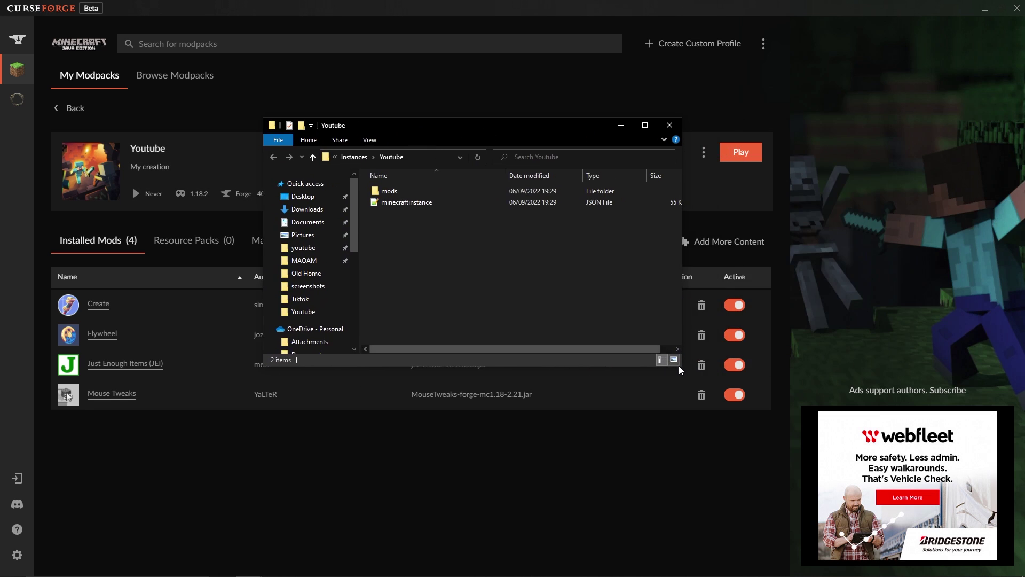
drag(681, 368, 850, 521)
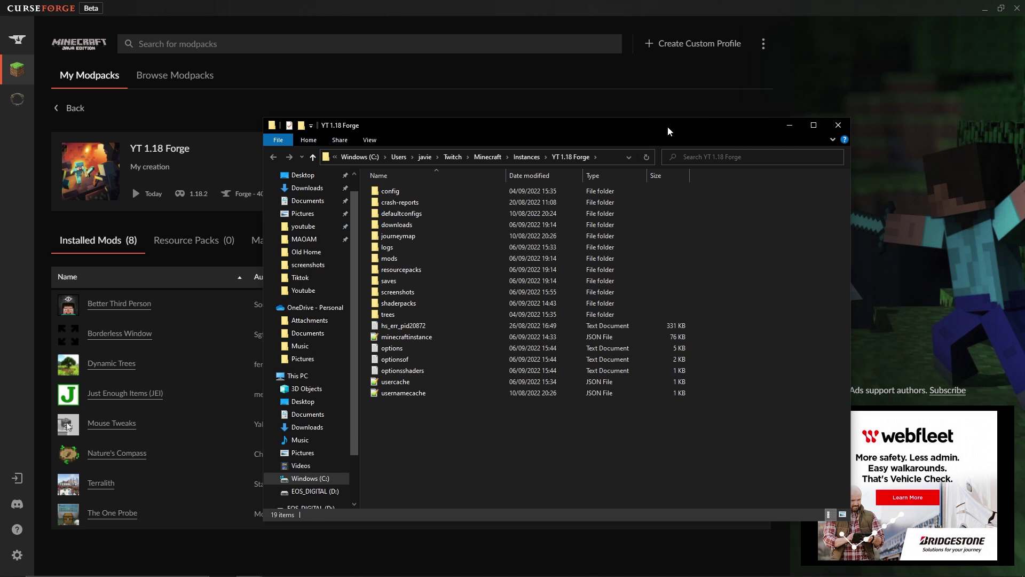
drag(668, 133, 521, 100)
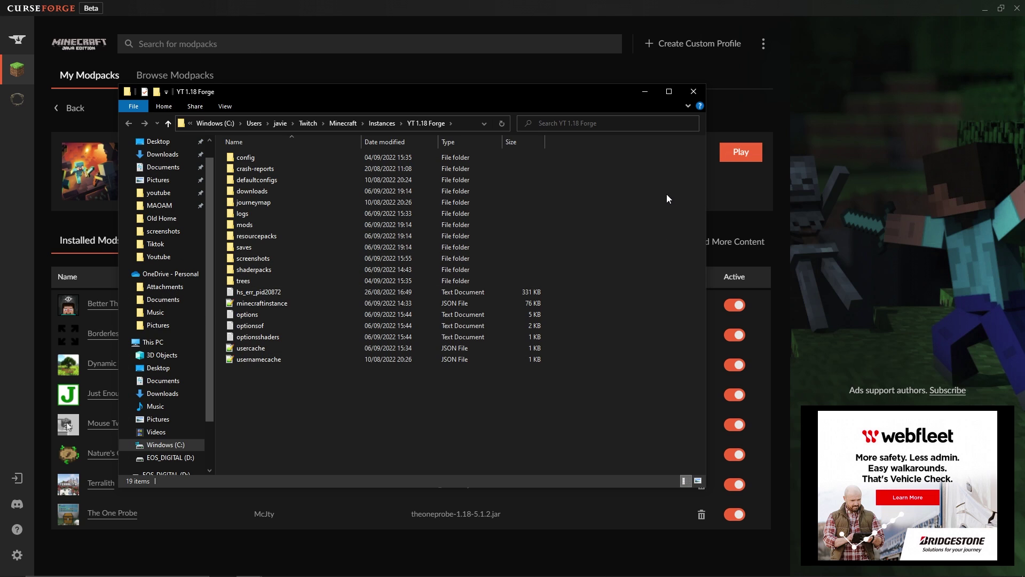
double_click(261, 224)
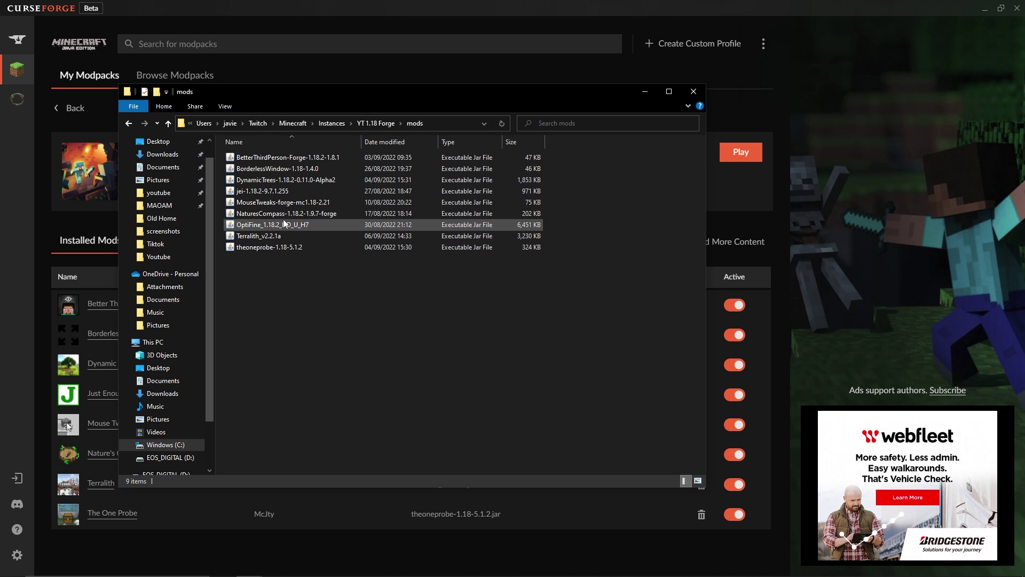
click(693, 92)
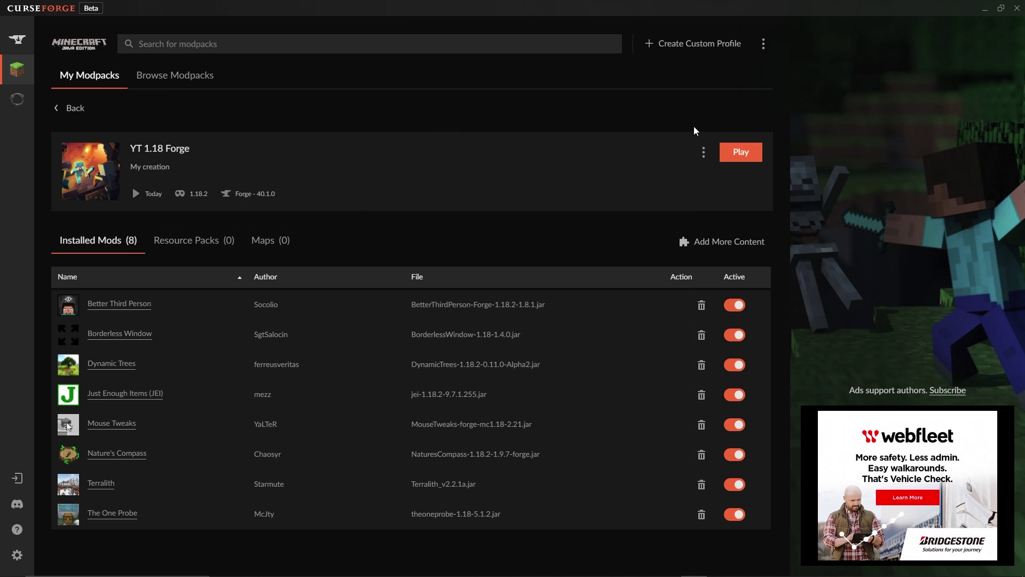
click(704, 153)
click(641, 230)
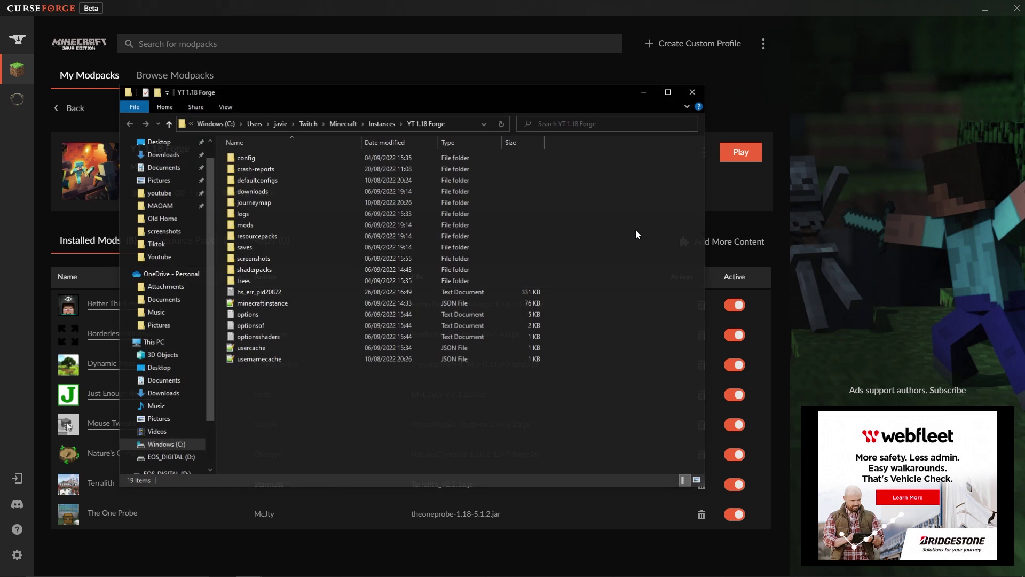
double_click(243, 224)
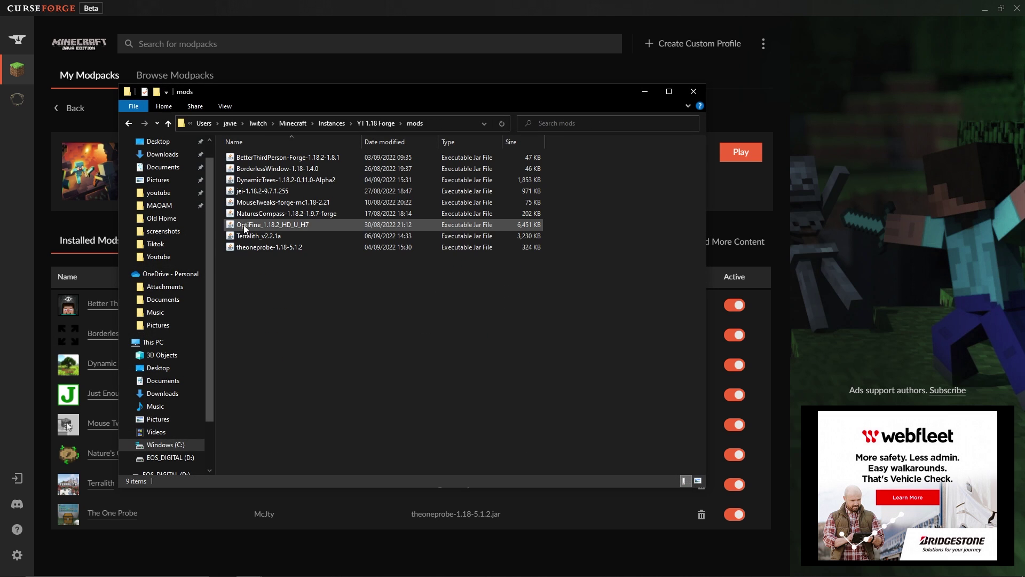
click(235, 225)
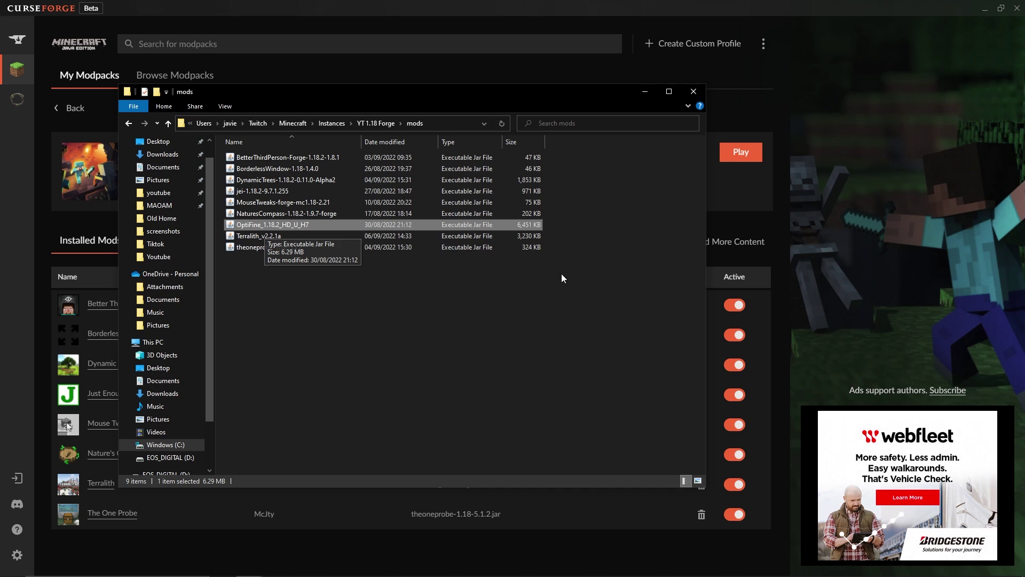
click(288, 269)
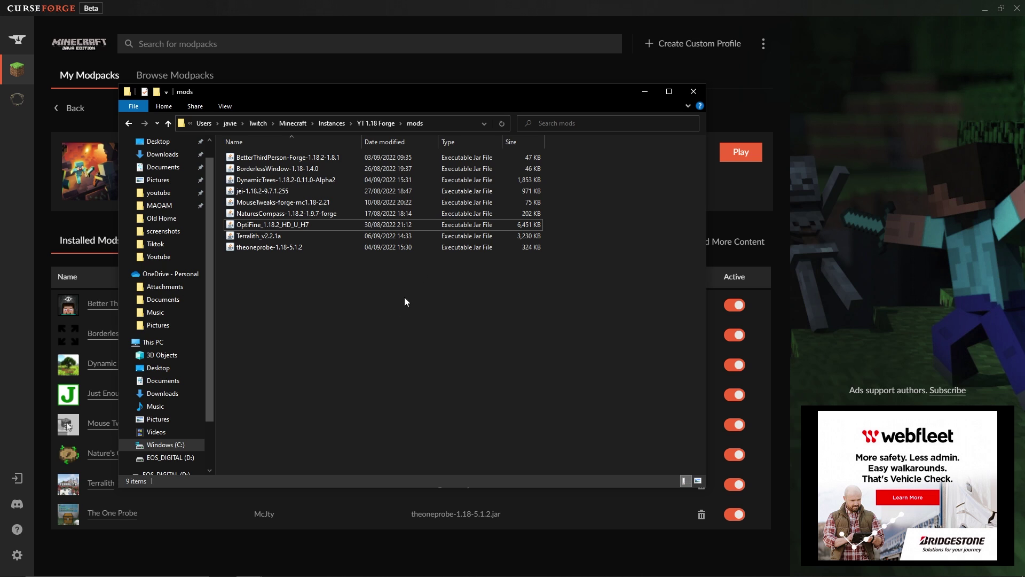
click(693, 91)
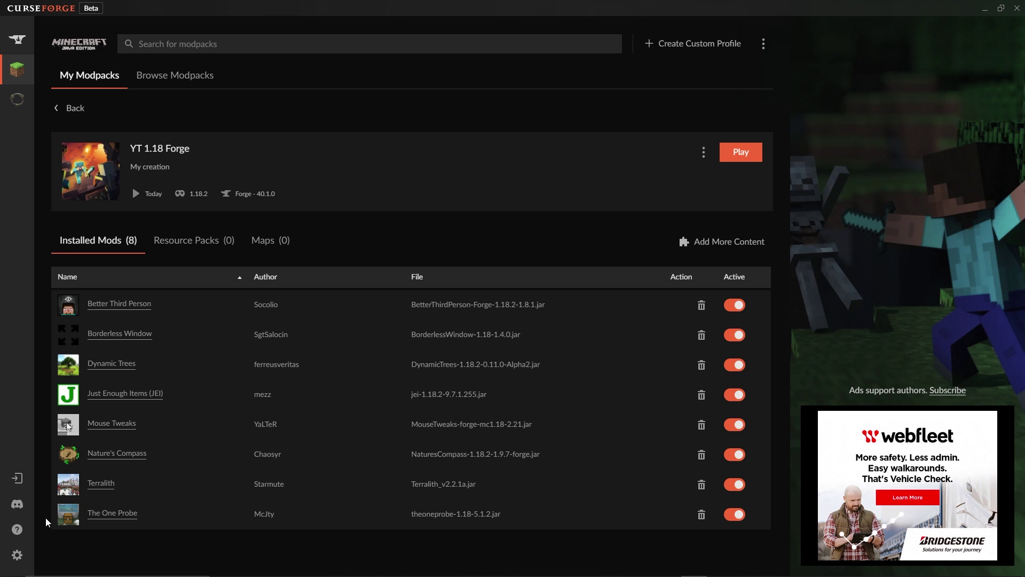
click(703, 152)
click(641, 233)
click(259, 224)
double_click(259, 223)
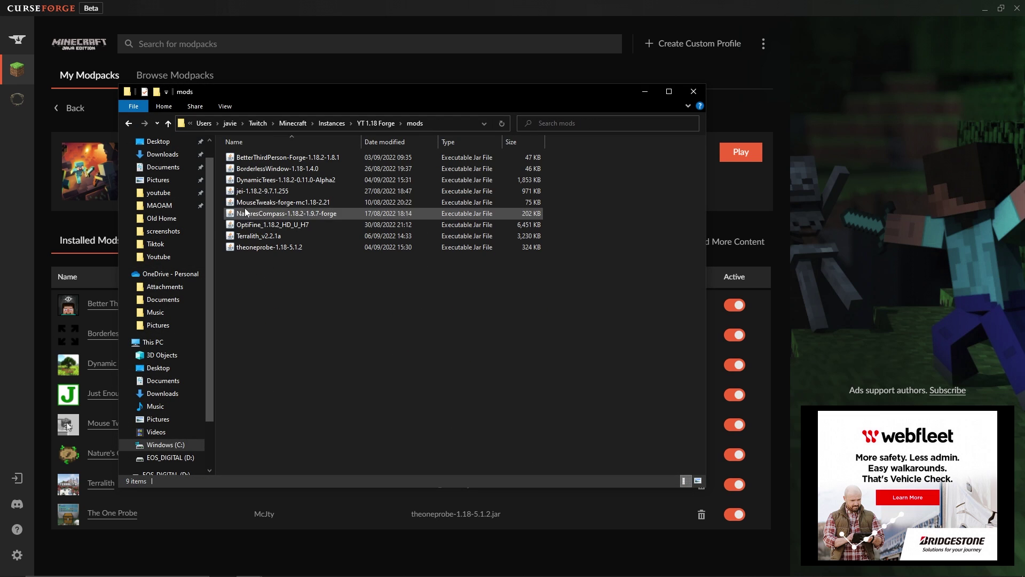
Look inside the YT 1.18 Forge shaderpacks folder, then go back and open config.
click(129, 124)
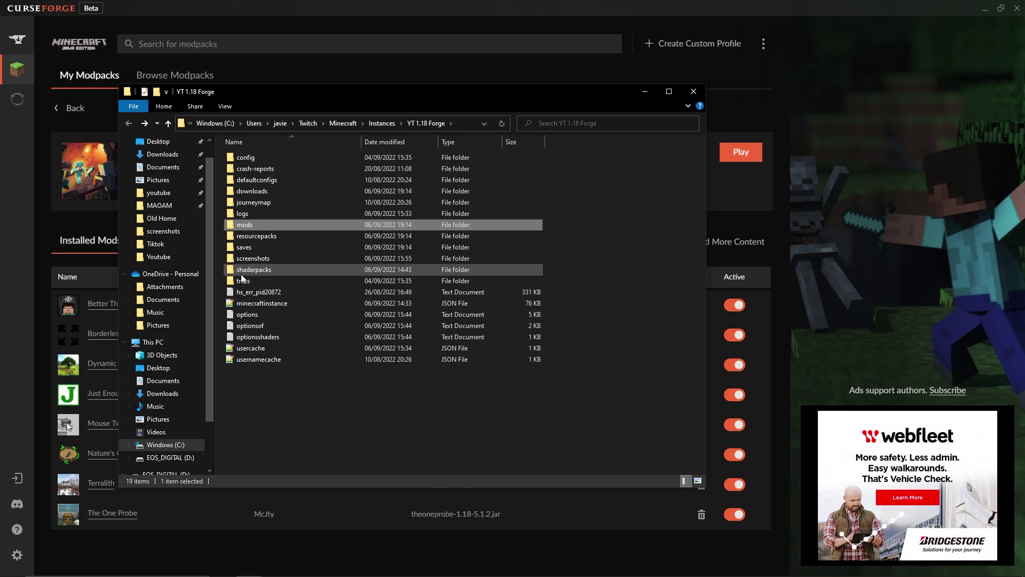
double_click(289, 270)
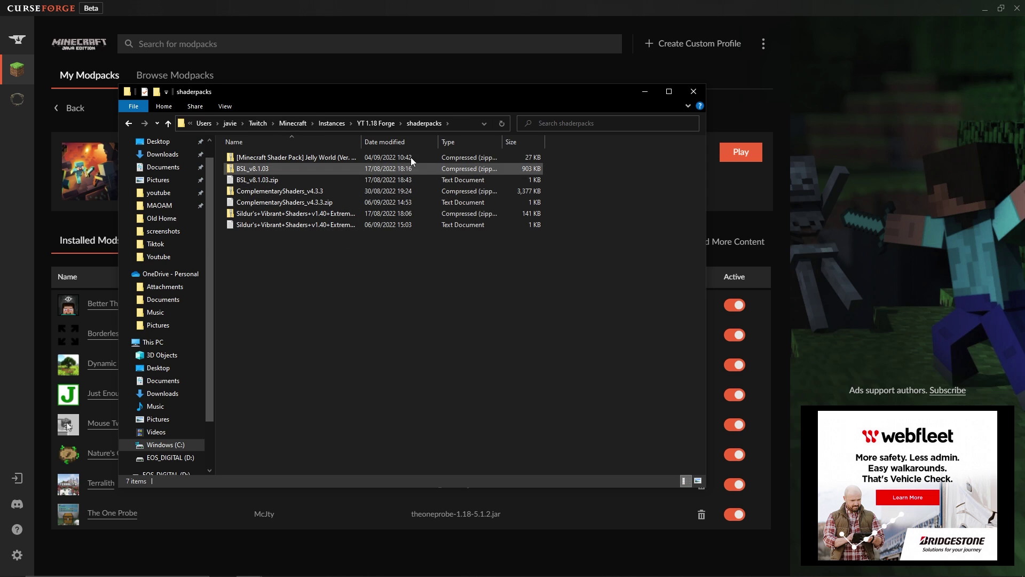
click(129, 123)
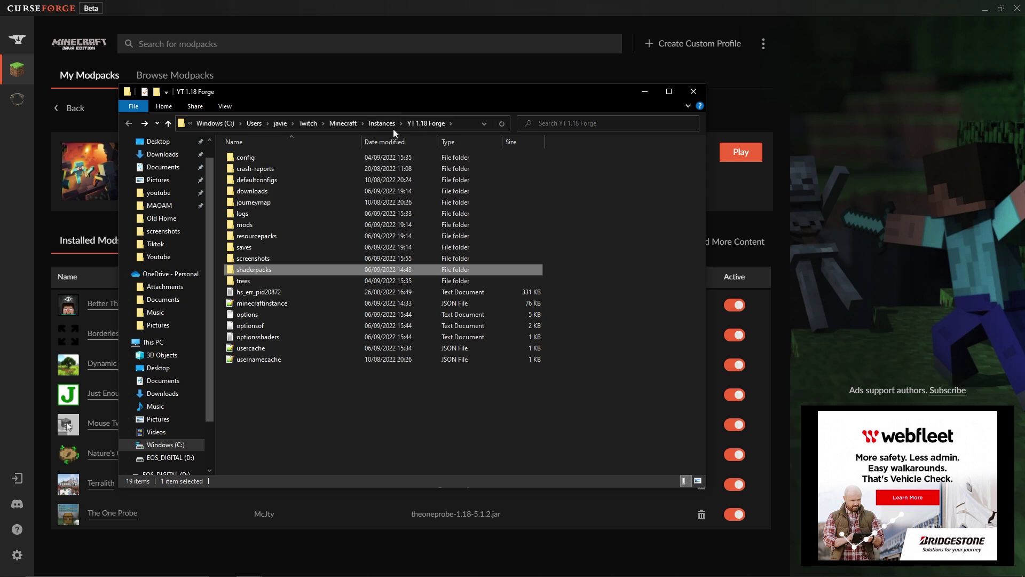
double_click(285, 157)
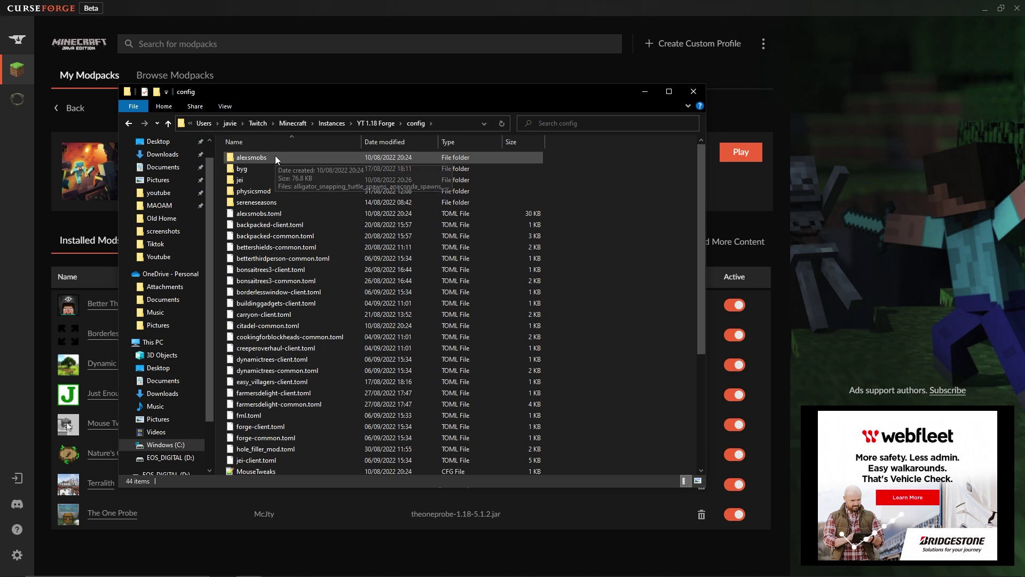
View alexsmobs' bison_spawns.json in Notepad++, then close Notepad++.
double_click(274, 157)
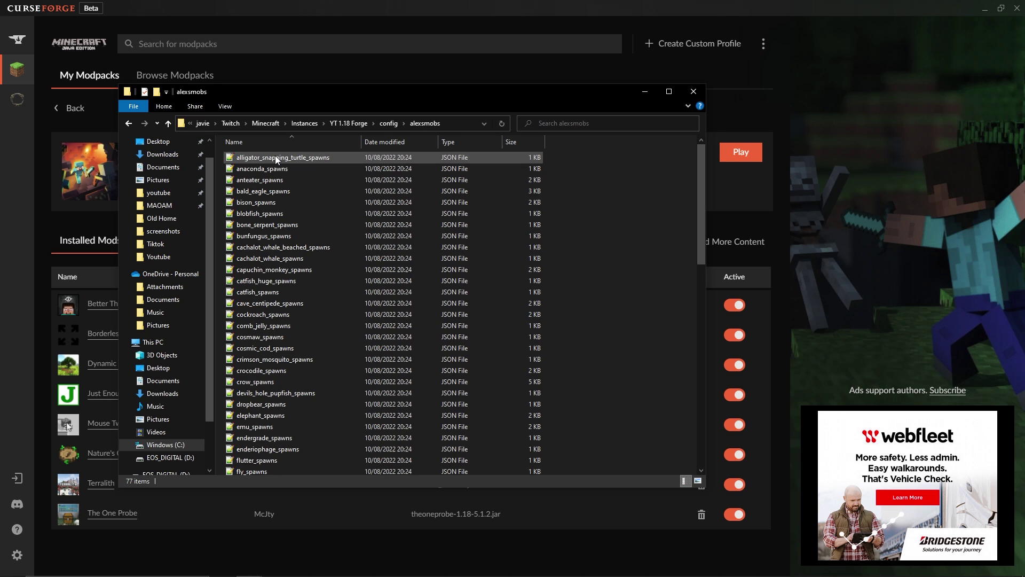
double_click(246, 203)
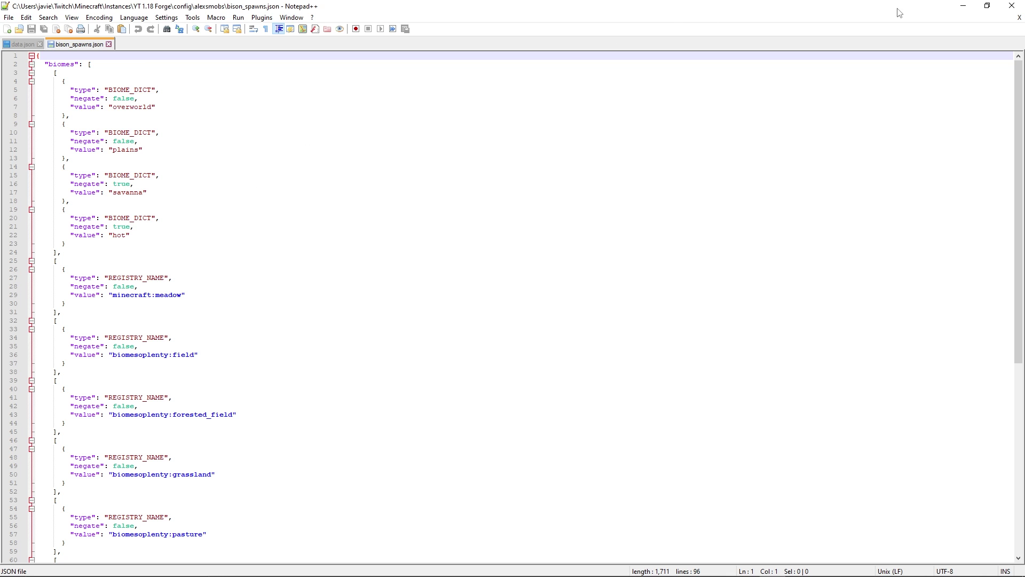
click(1012, 5)
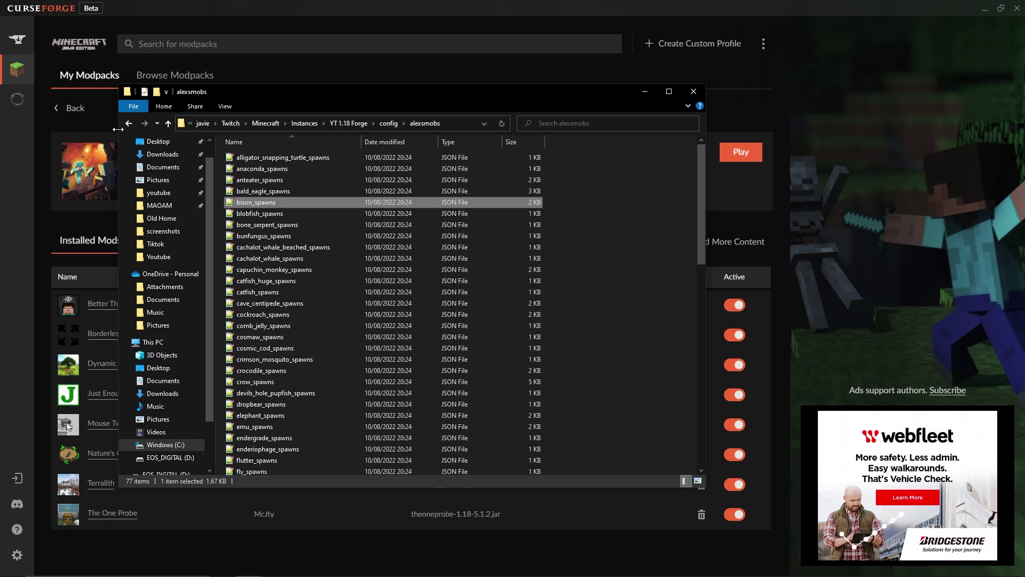
Go back up to the YT 1.18 Forge folder, clear the selection, and close File Explorer.
click(128, 123)
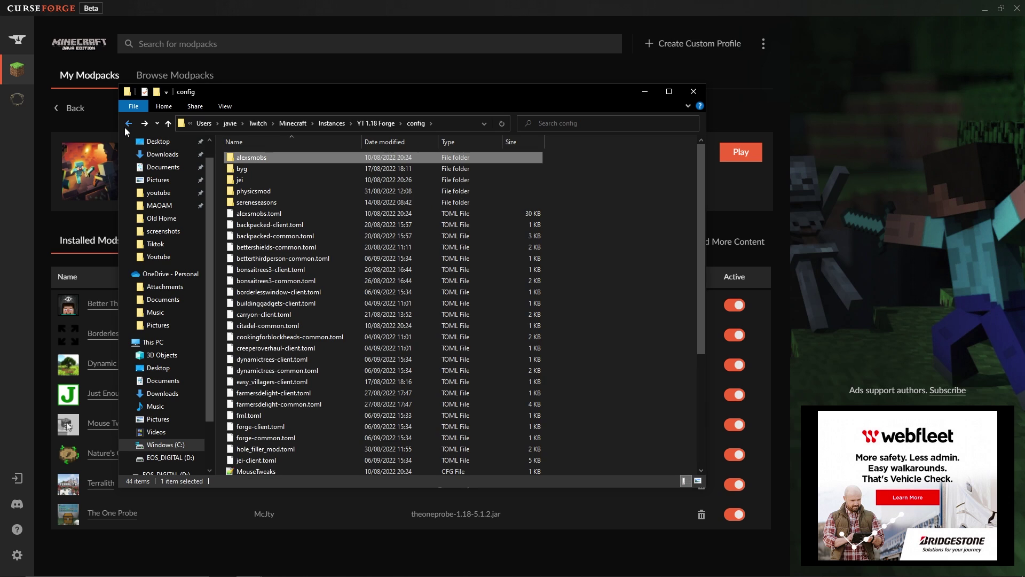
click(127, 125)
click(342, 412)
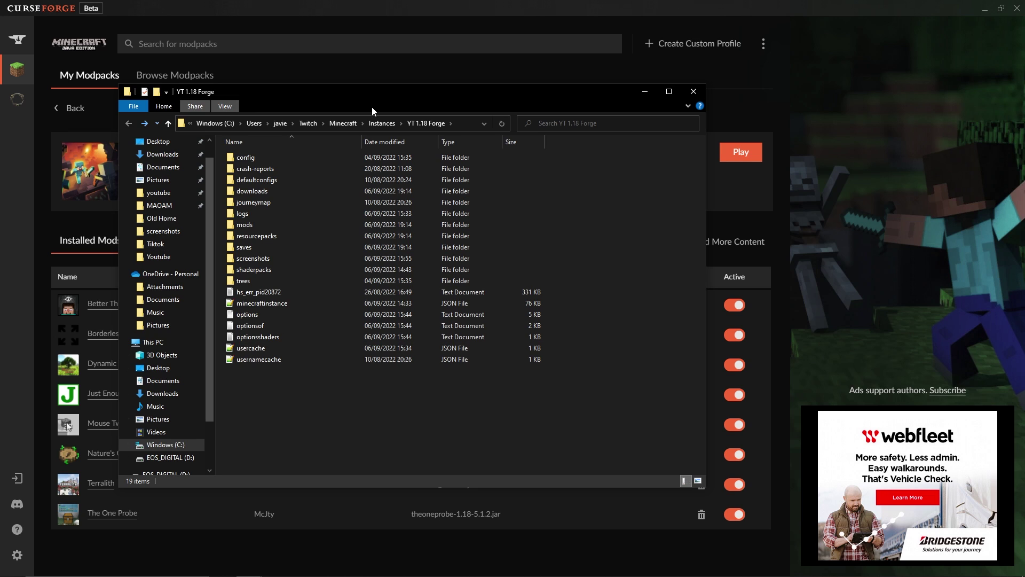
click(694, 91)
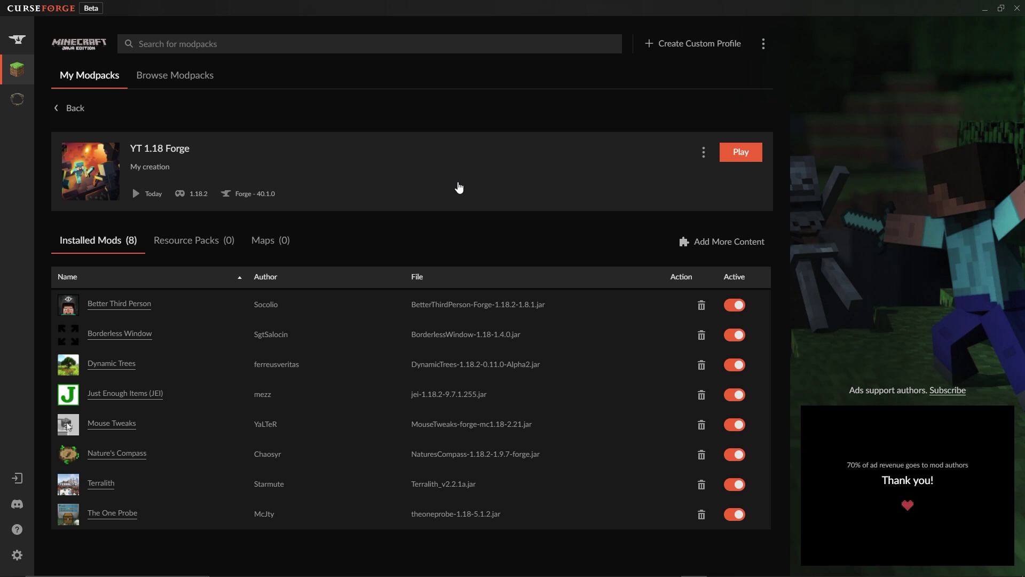
click(704, 153)
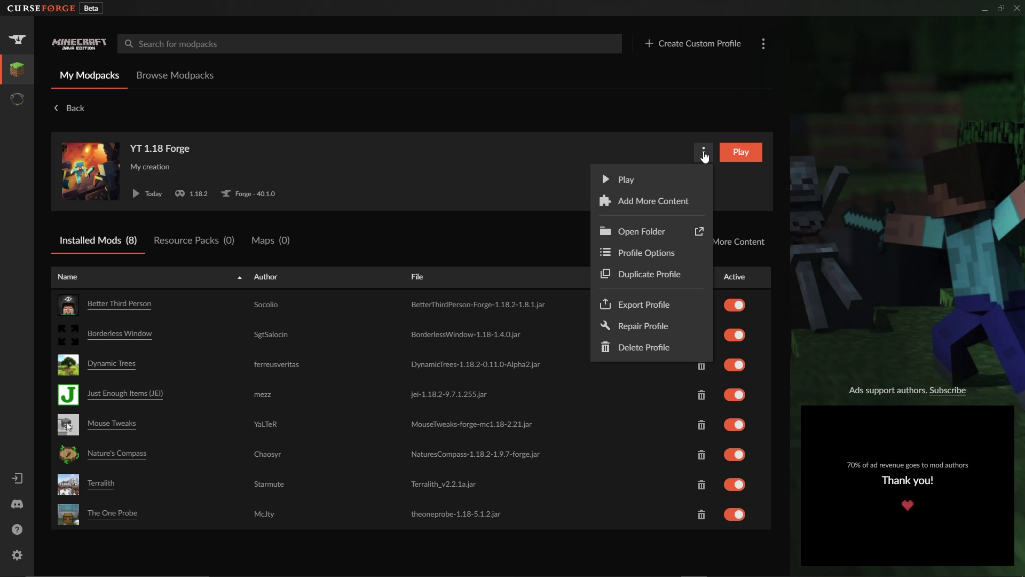
click(574, 110)
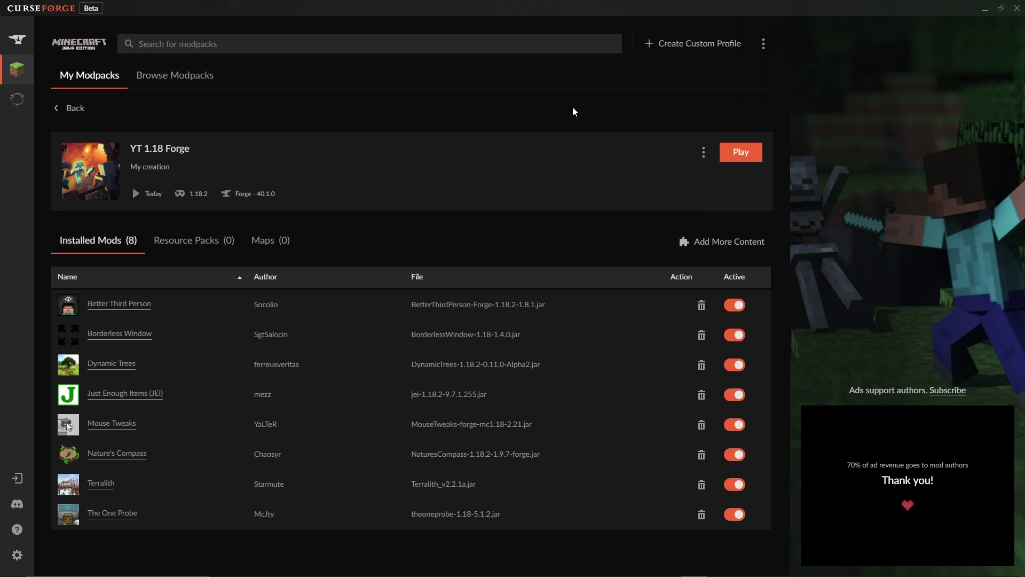